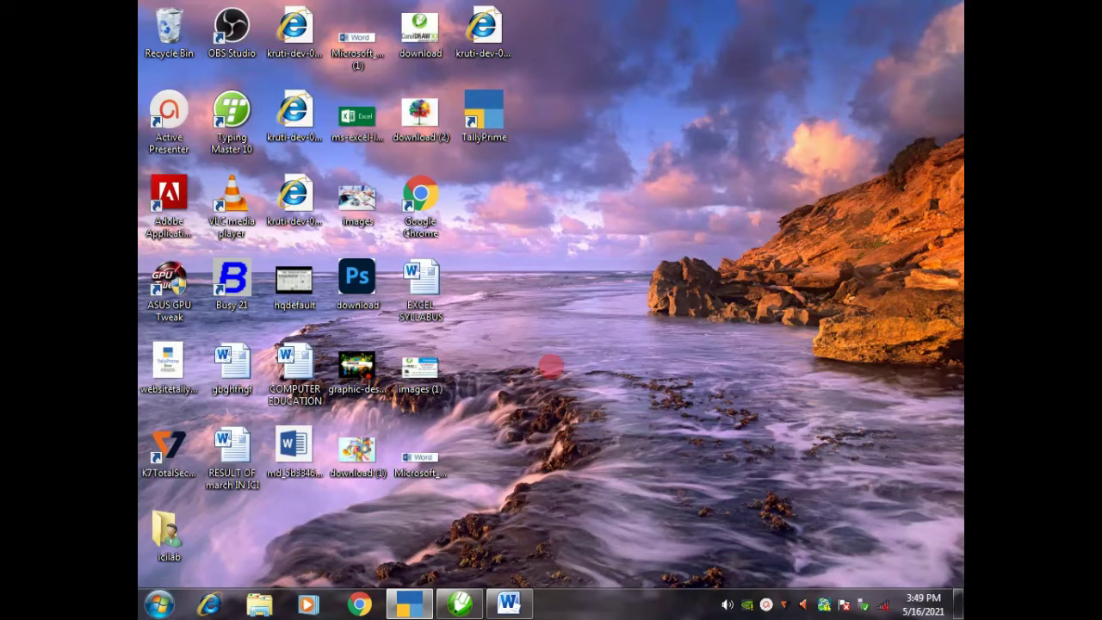
- Switch to TallyPrime and display the Cash/Bank Book(s) summary from the company's account books
left_click(422, 606)
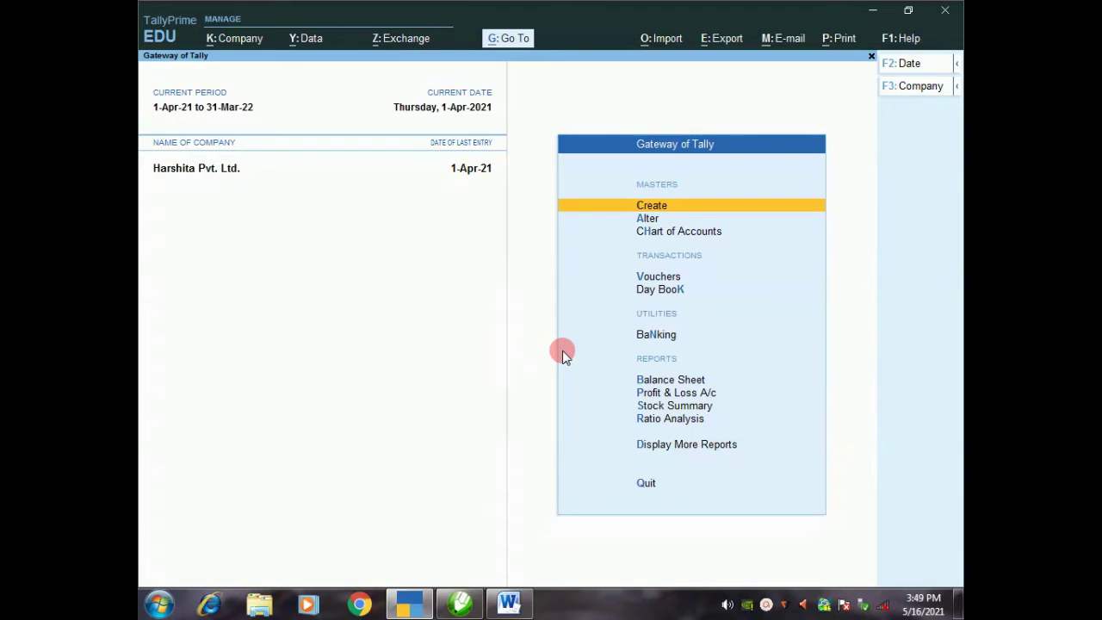
key("Down")
key("Down")
key("Down")
key("Down")
key("Down")
key("Down")
key("Down")
key("Down")
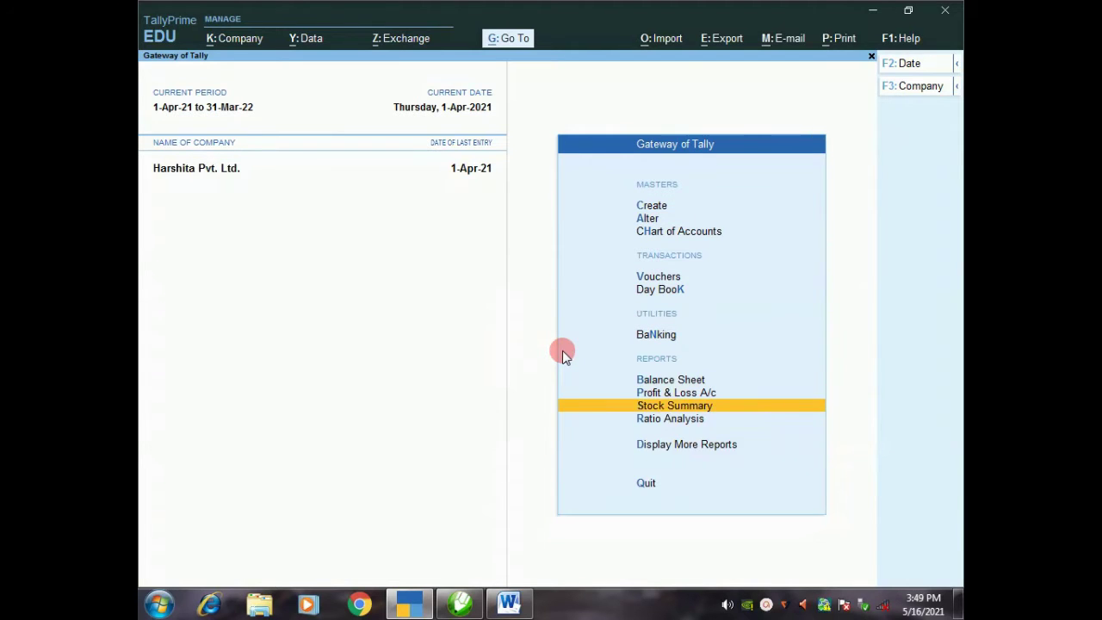
key("Down")
key("Down")
key("Return")
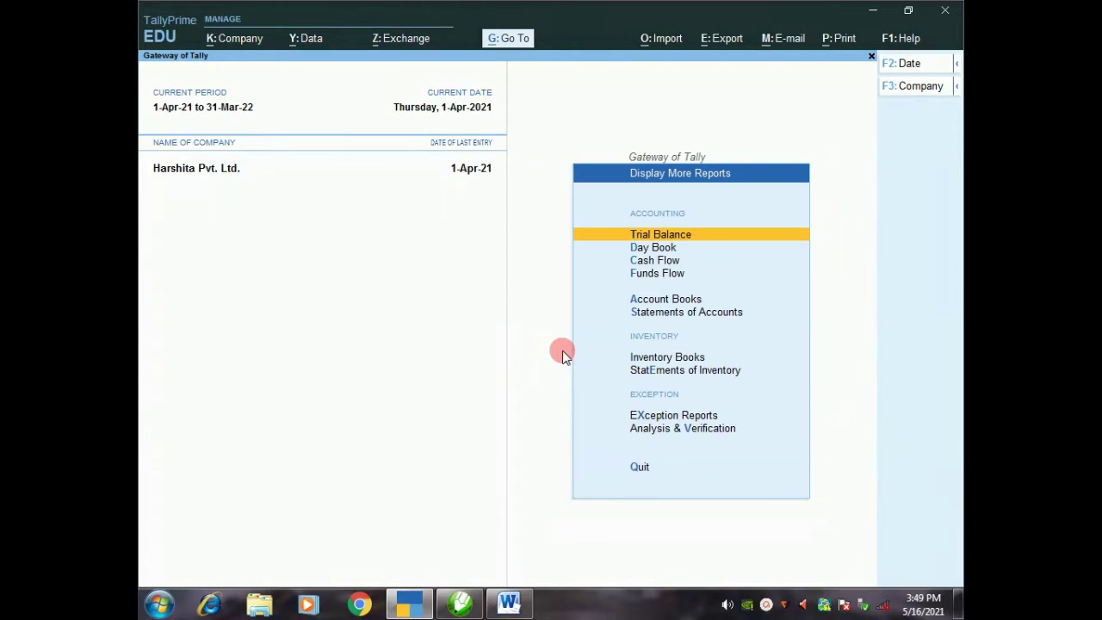
key("Down")
key("Down")
key("Down")
key("Down")
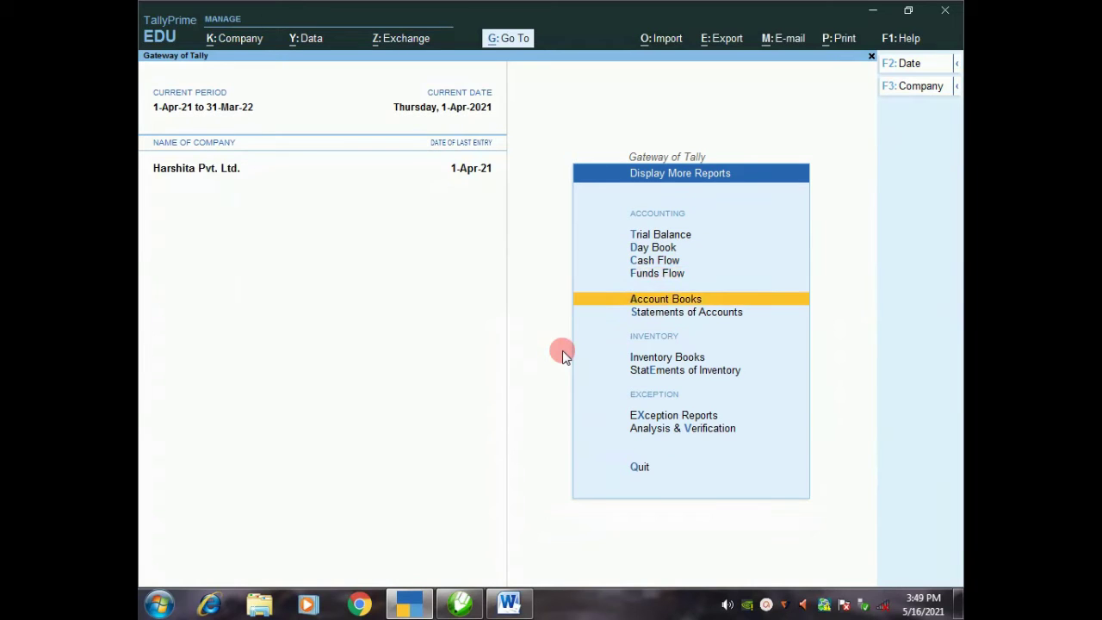
key("Return")
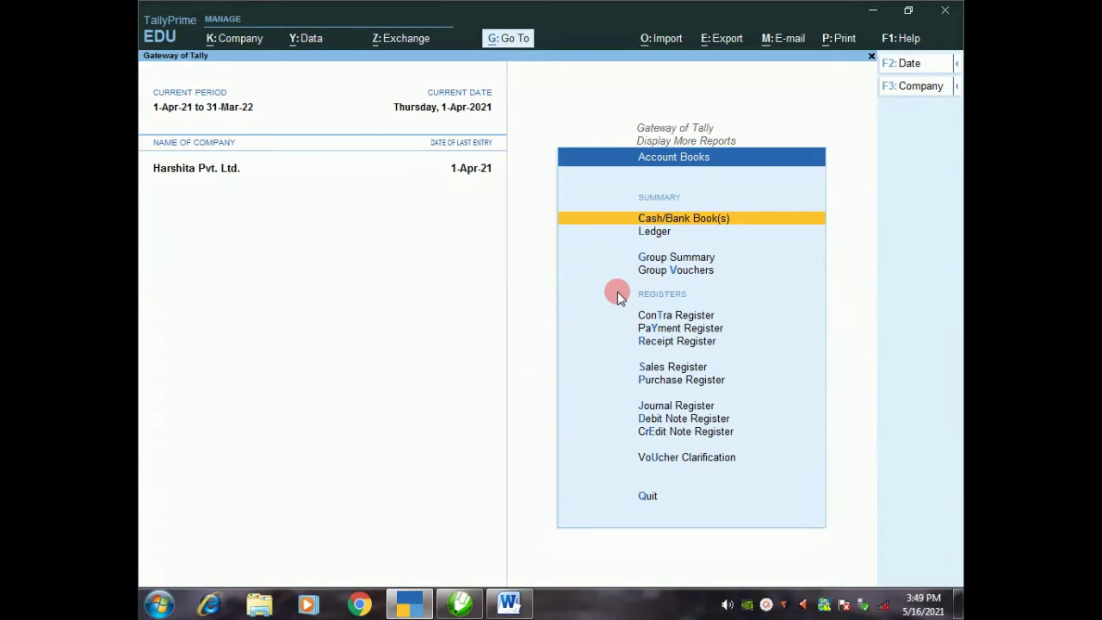
key("Return")
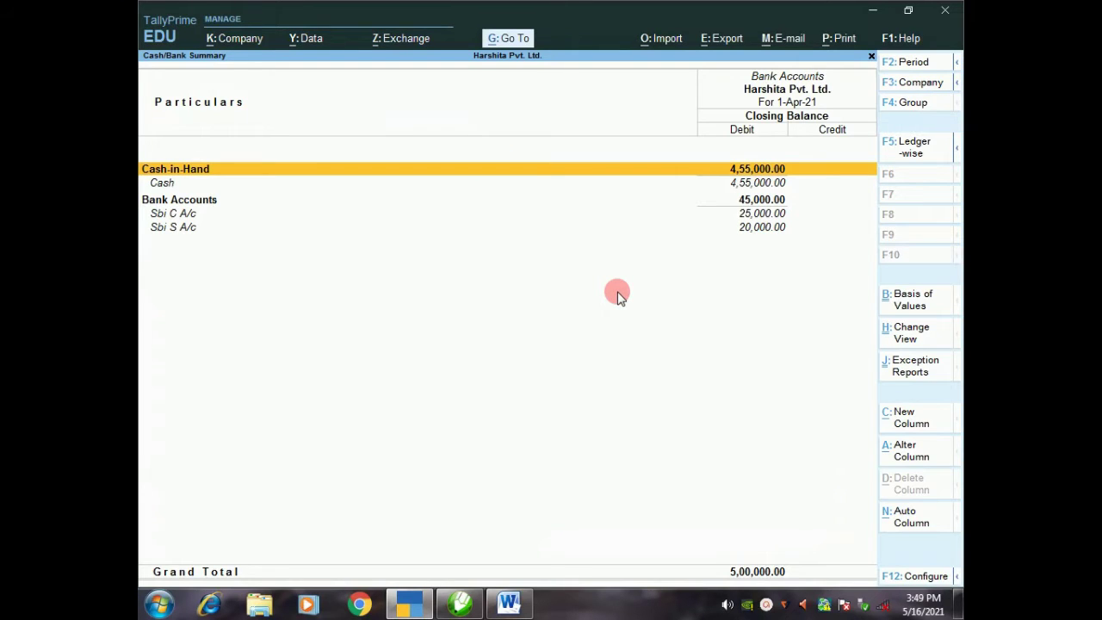
- Examine the closing balances of Cash, Sbi C A/c and Sbi S A/c, and return to the Gateway of Tally
key("Down")
key("Down")
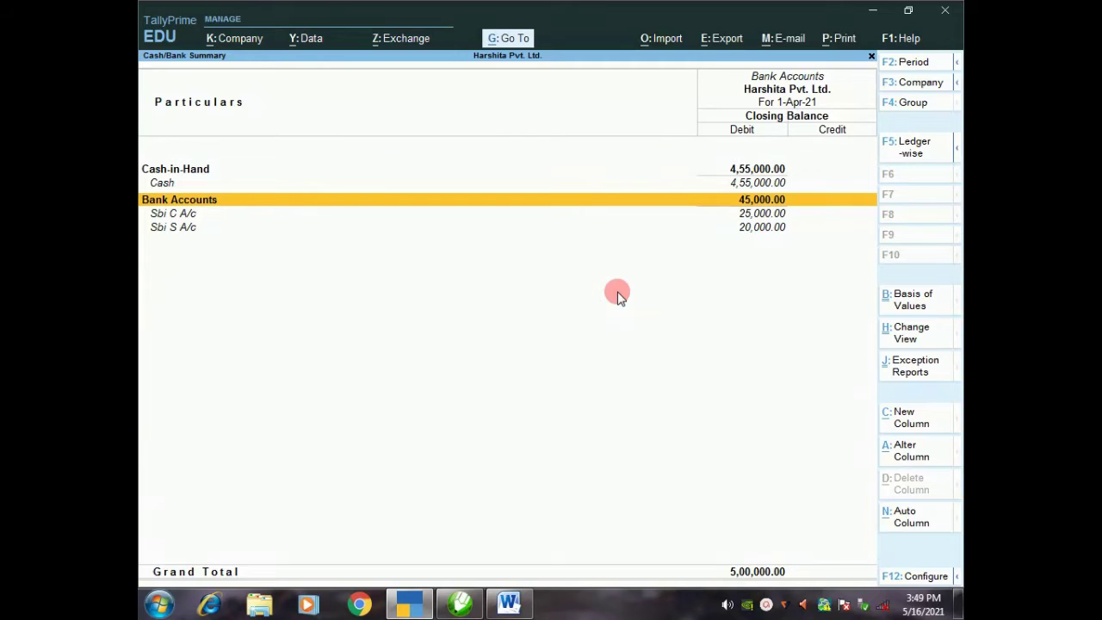
key("Down")
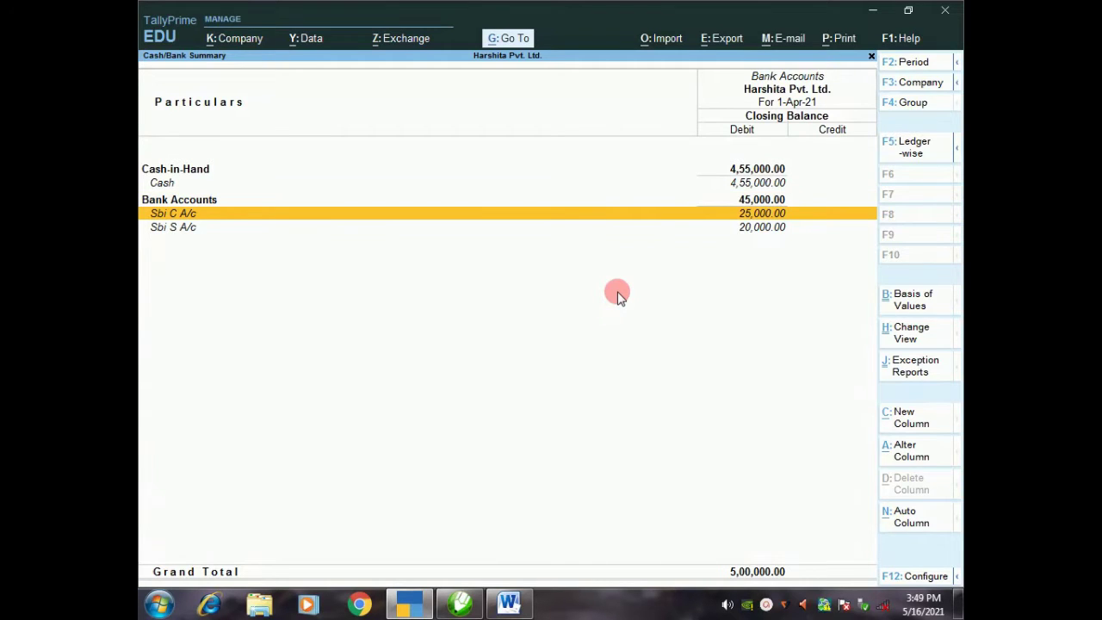
key("Down")
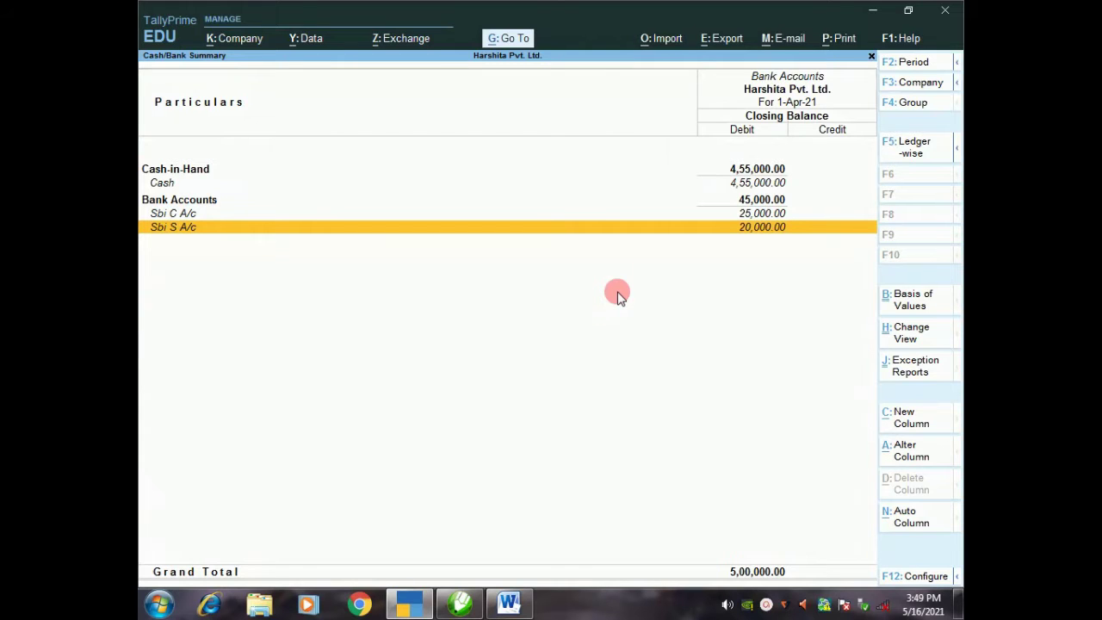
key("Escape")
key("Escape")
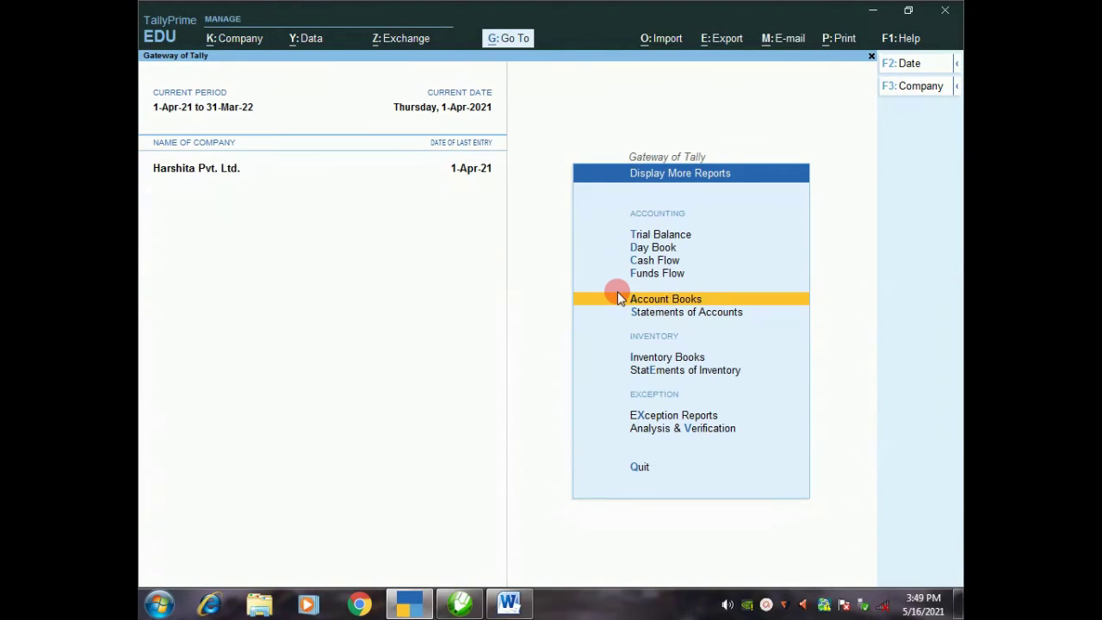
key("Escape")
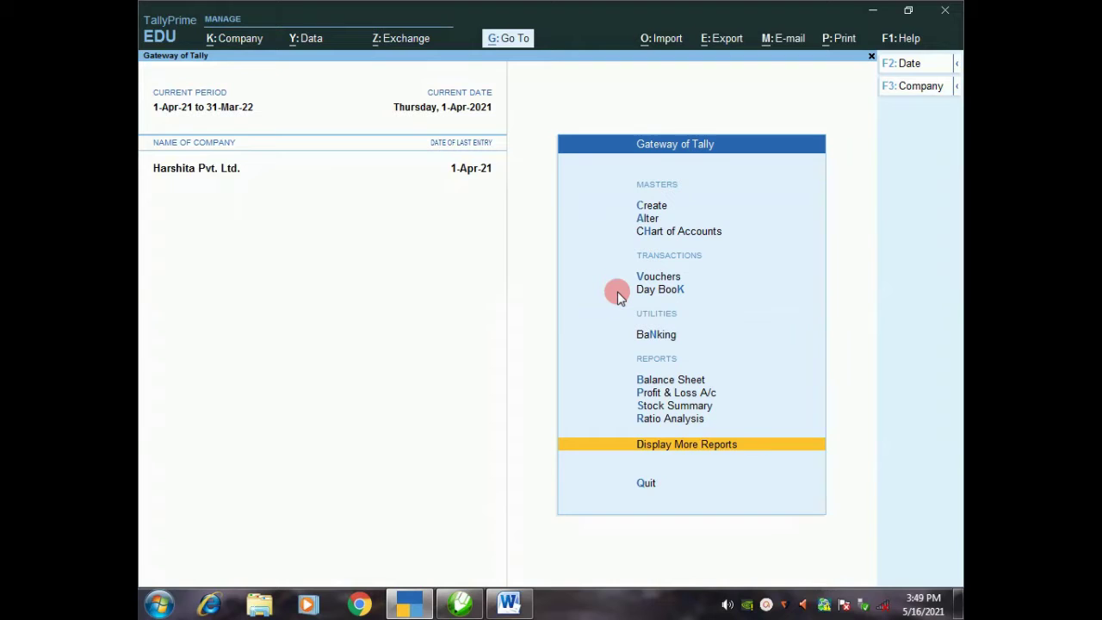
- Start a new accounting voucher of type Contra
key("Up")
key("Up")
key("Up")
key("Up")
key("Up")
key("Up")
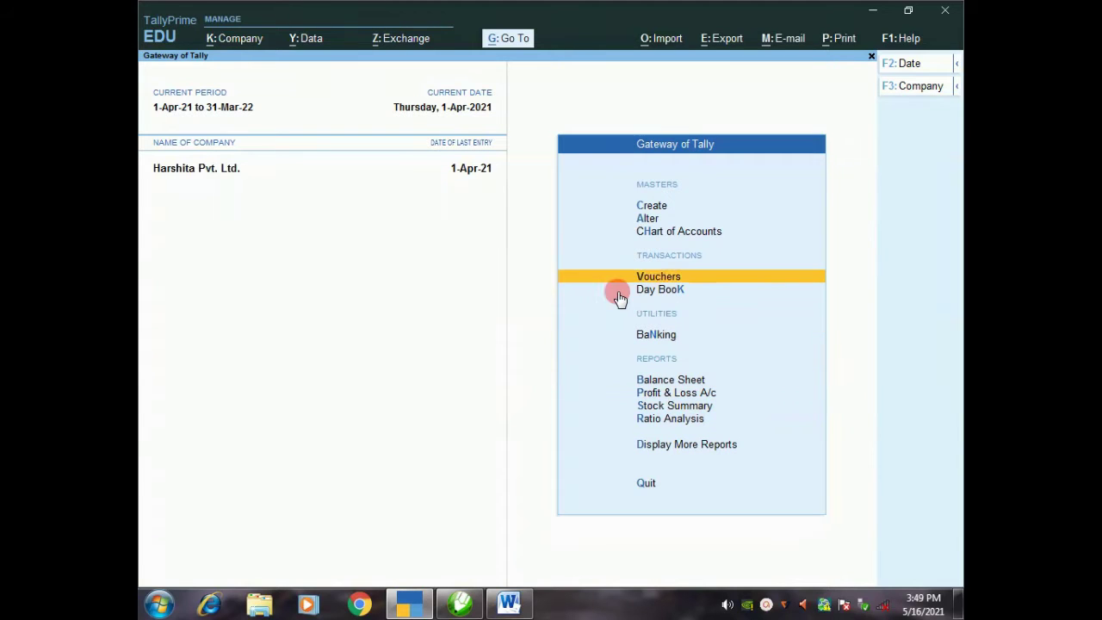
key("Return")
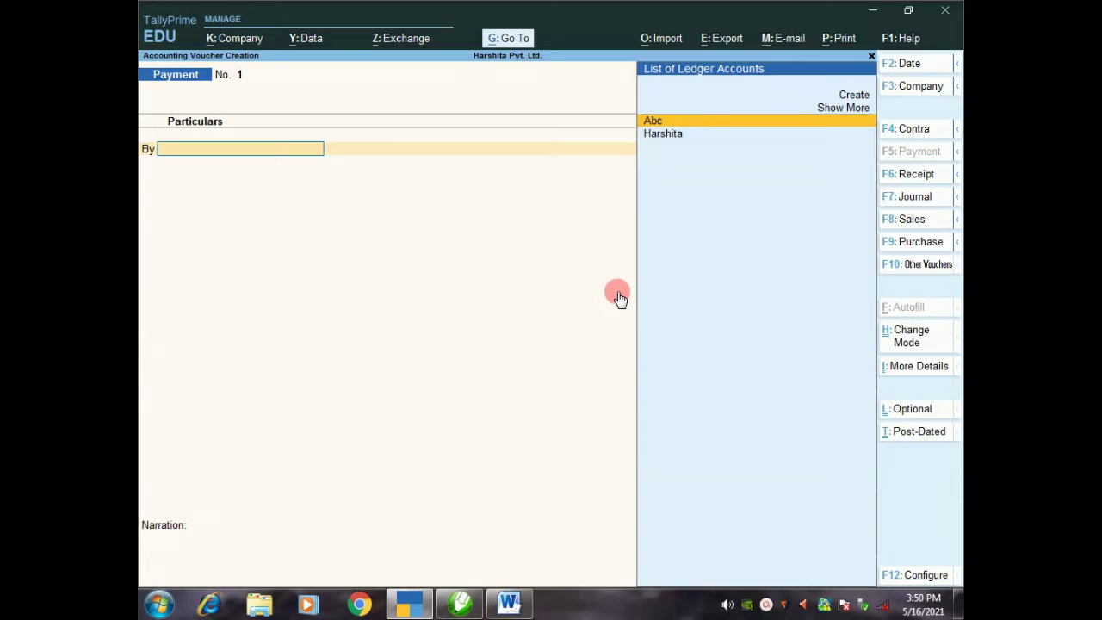
key("F4")
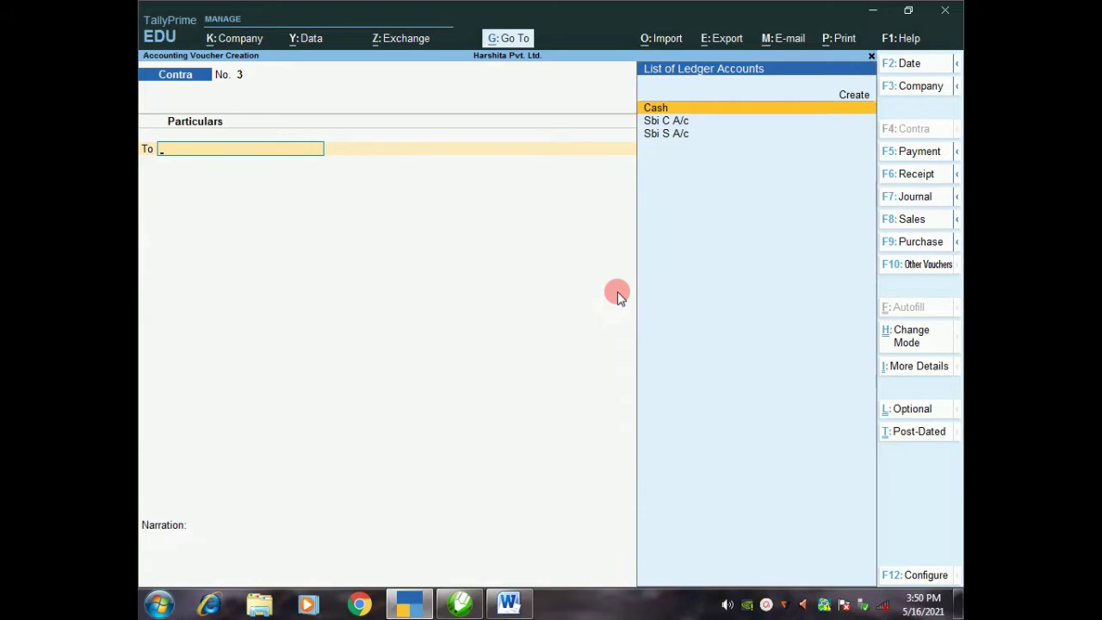
- Credit Sbi C A/c with 5,000 in the contra voucher, allocated as a cheque with no cheque range or instrument number, dated 1-Apr-21
key("Down")
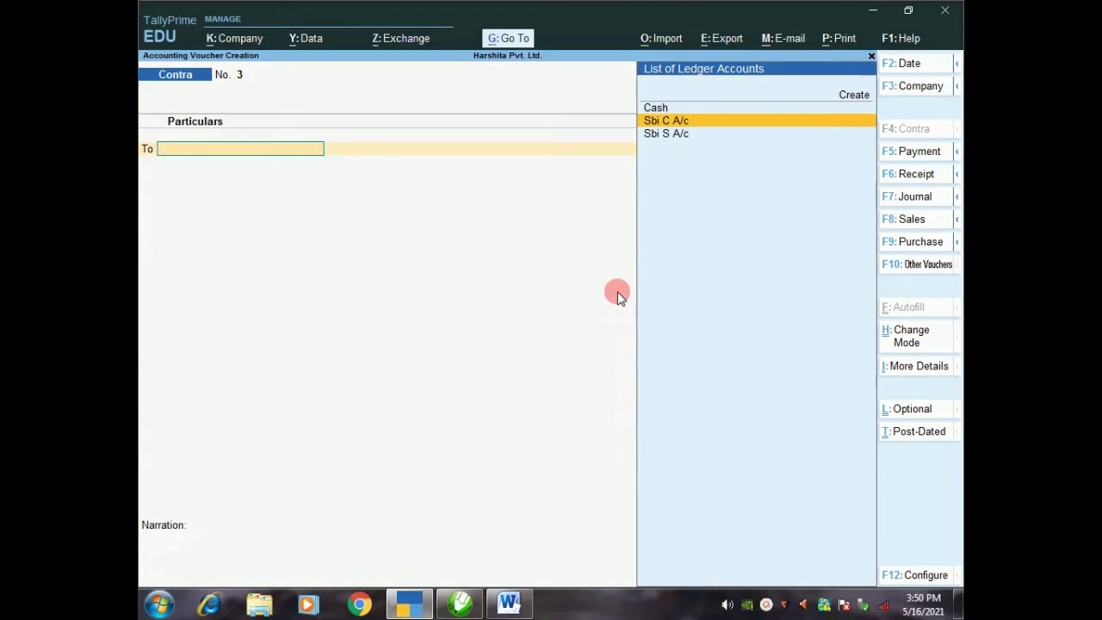
key("Return")
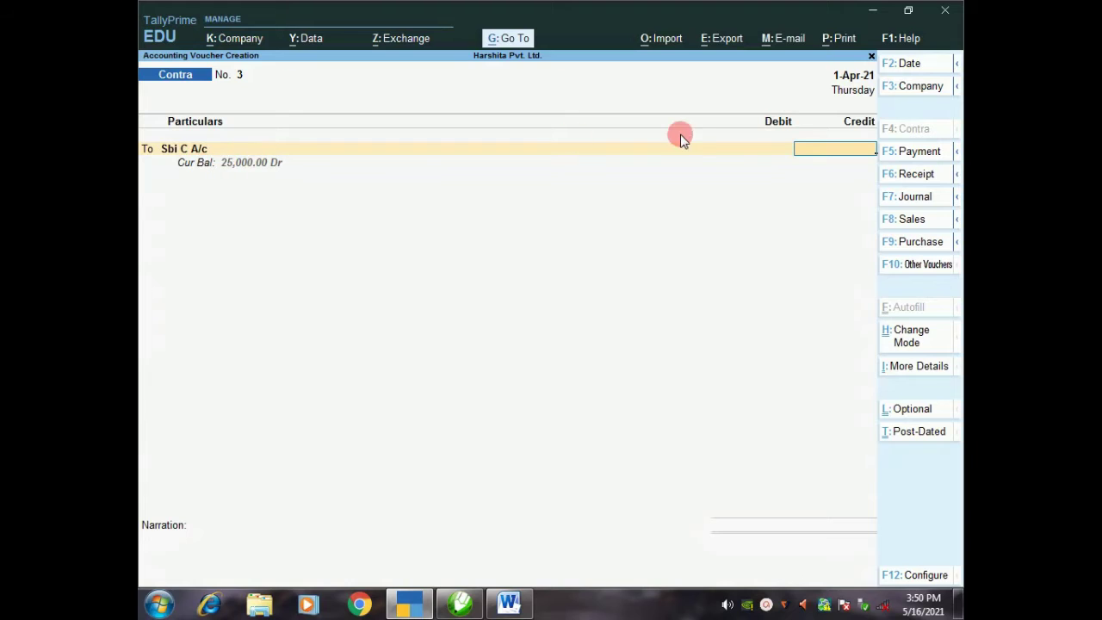
type("5,0")
type("000")
key("Return")
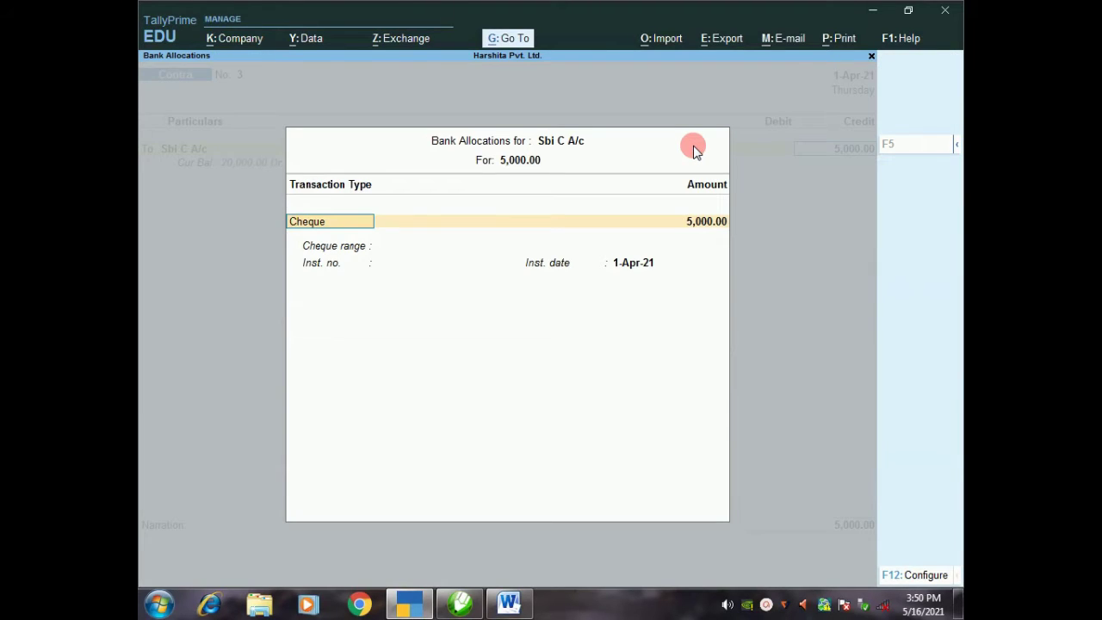
key("Return")
key("Return")
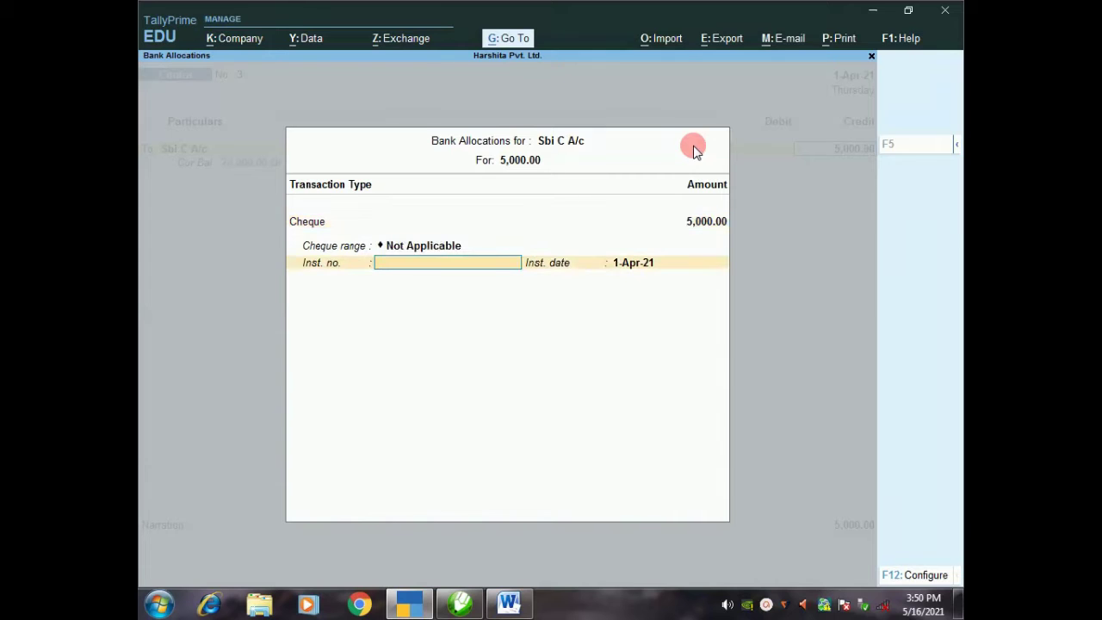
key("Return")
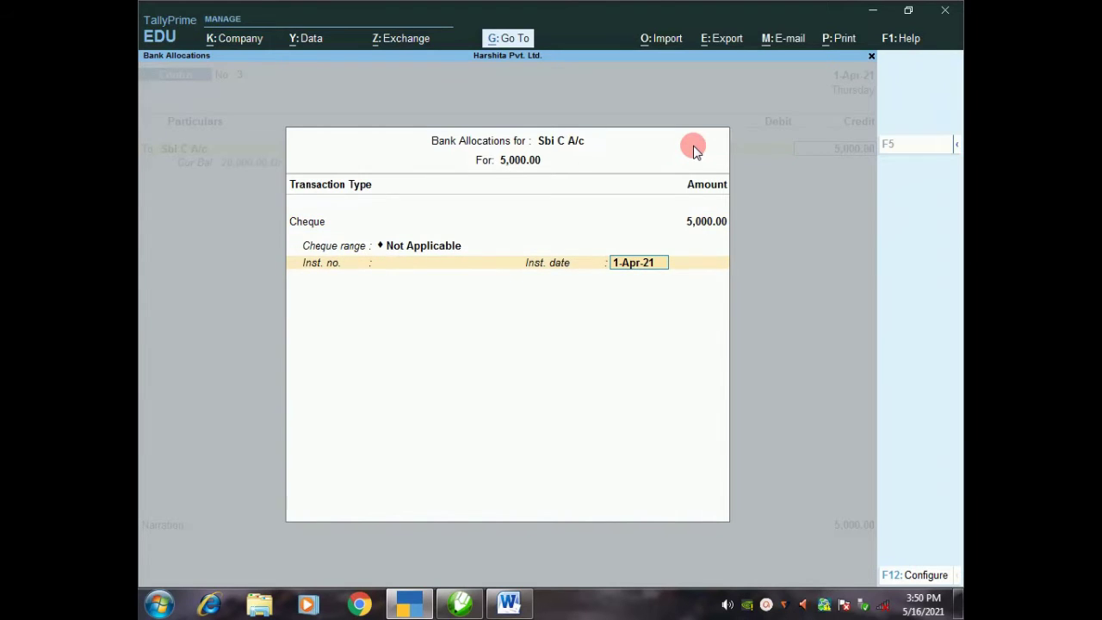
key("Return")
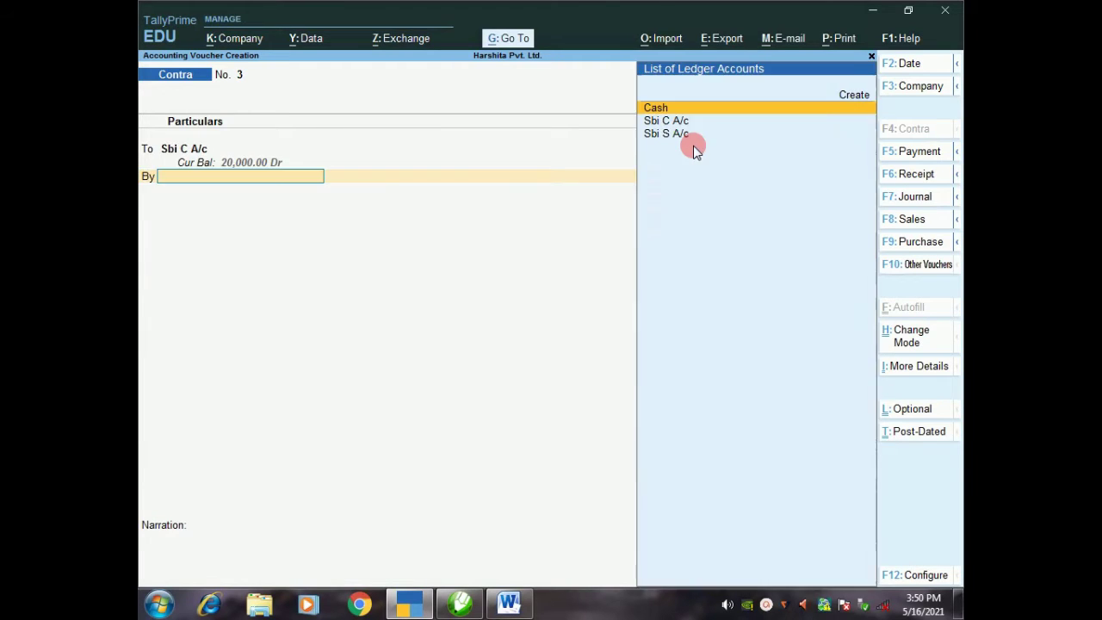
- Debit Cash with 5,000 against Sbi C A/c and save the contra voucher without a narration
key("Return")
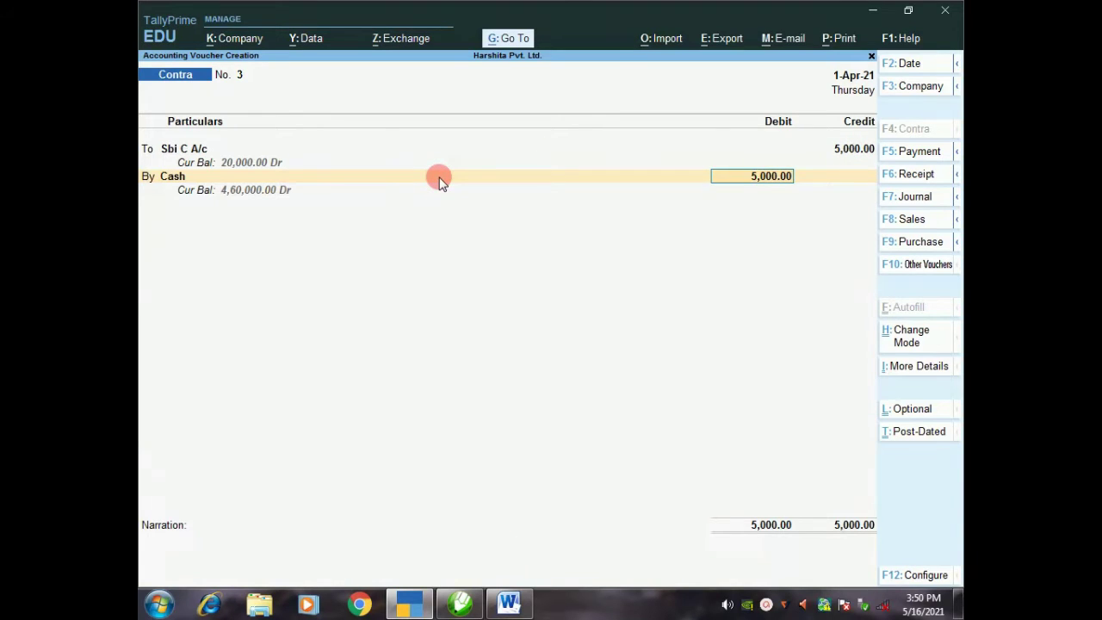
key("Return")
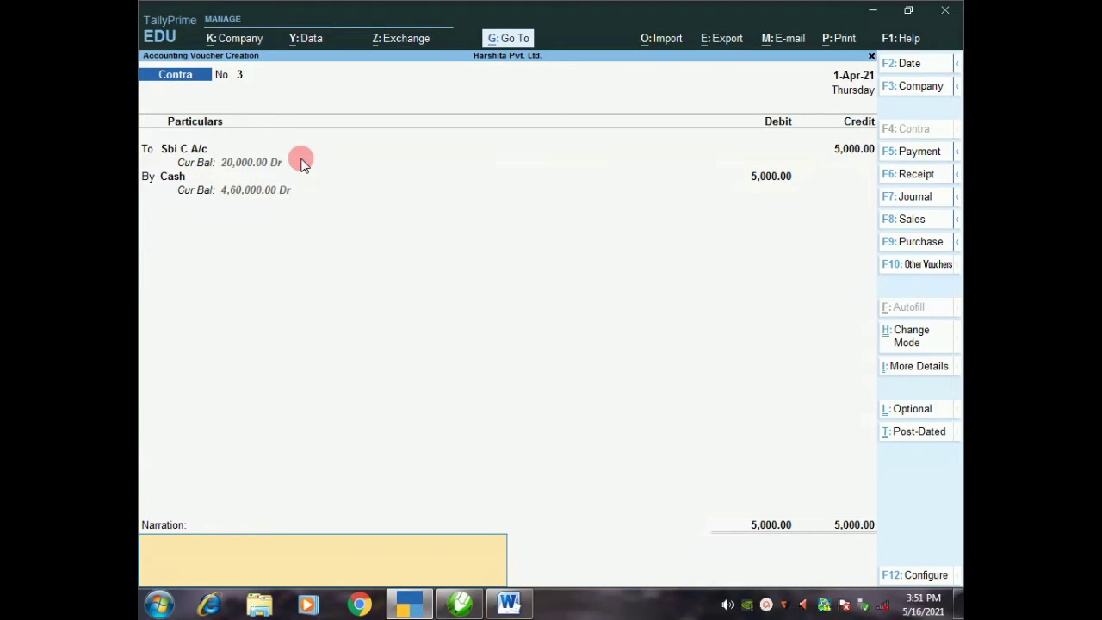
key("ctrl")
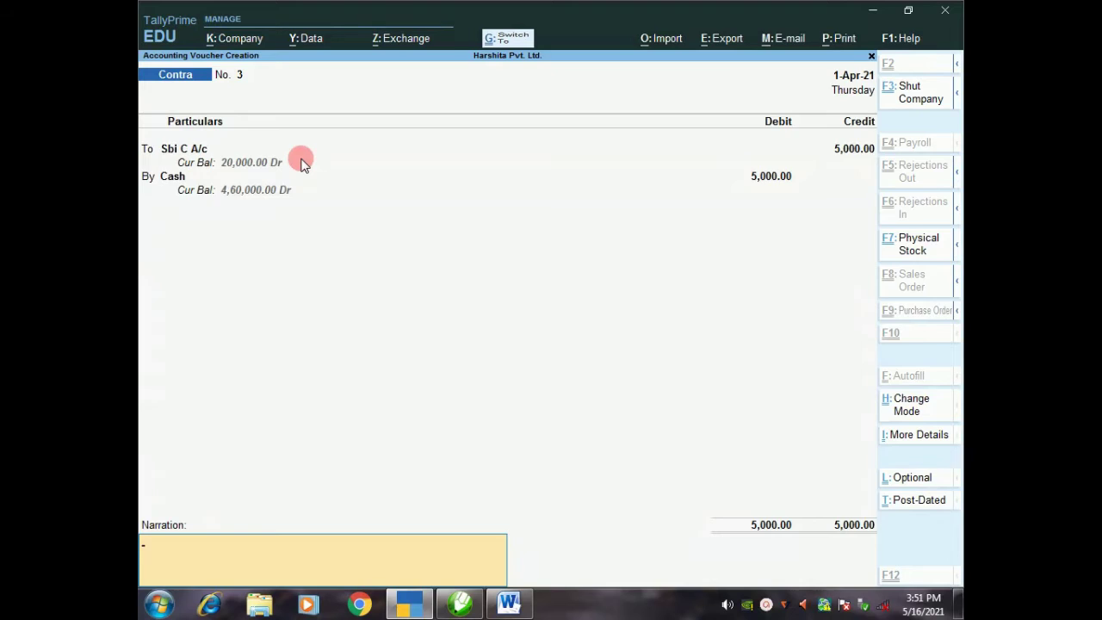
key("ctrl+a")
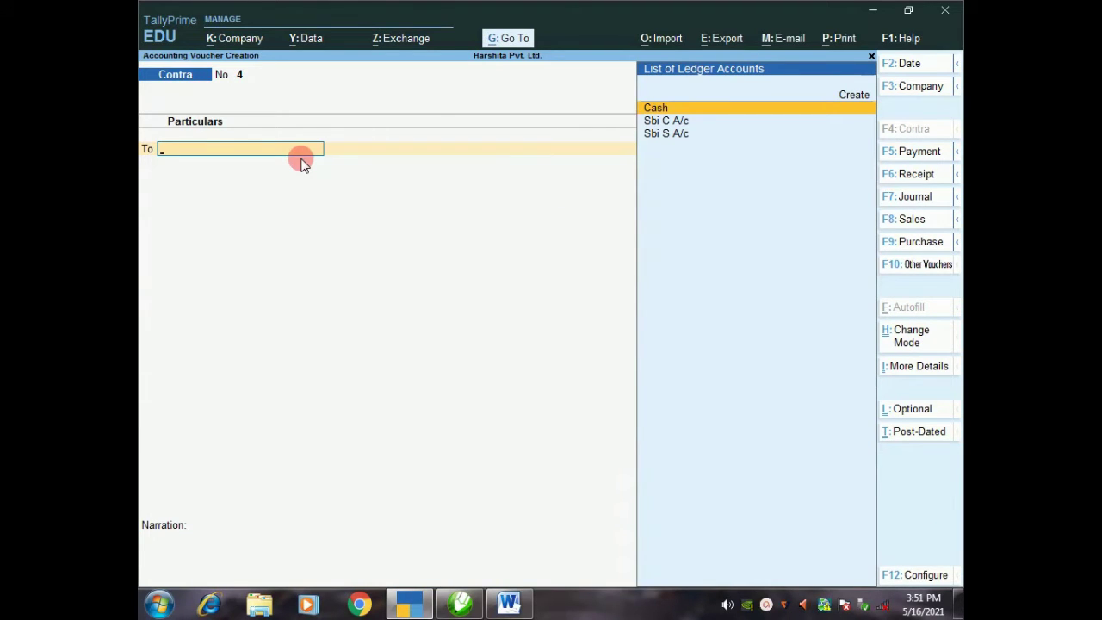
- Credit Sbi S A/c with 5,000 in the new contra voucher, allocated as a cheque with no cheque range or instrument number, dated 1-Apr-21
key("Down")
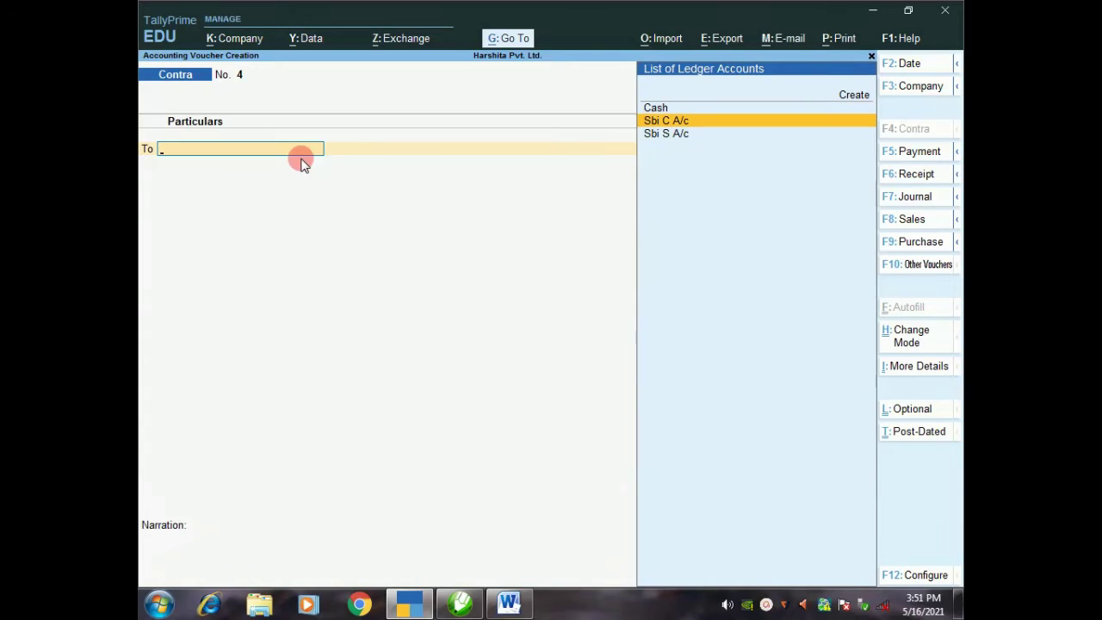
key("Down")
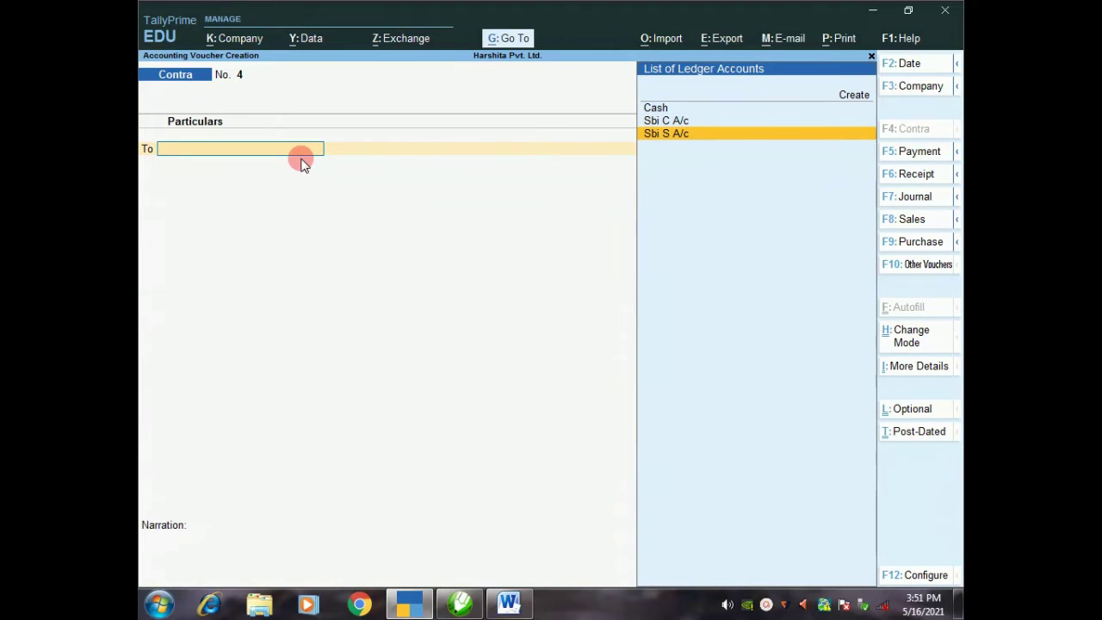
key("Return")
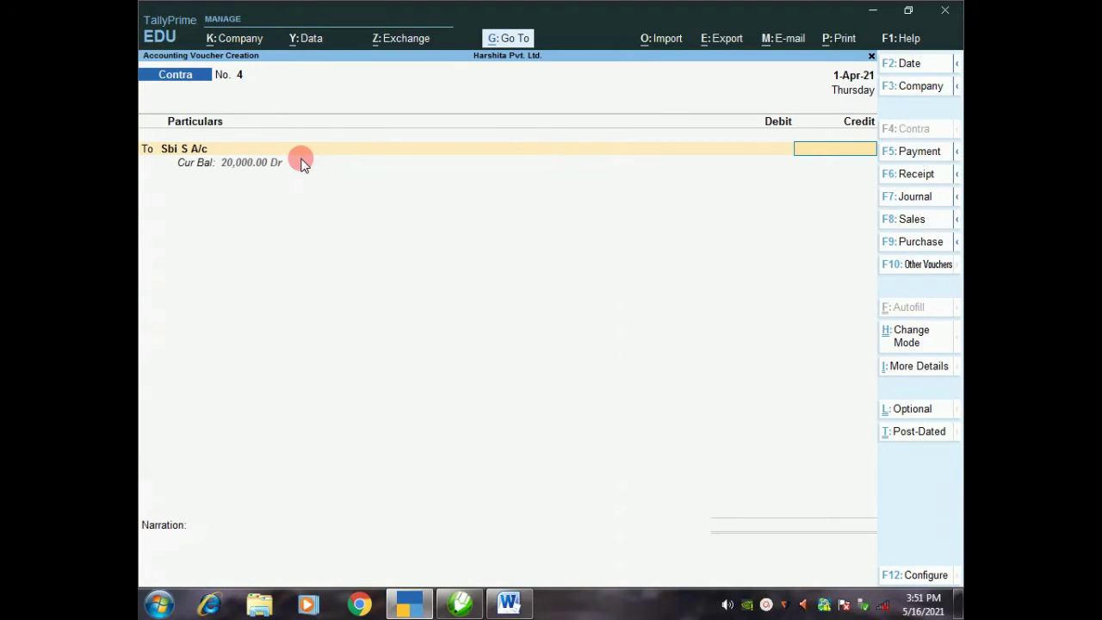
type("5000")
key("Return")
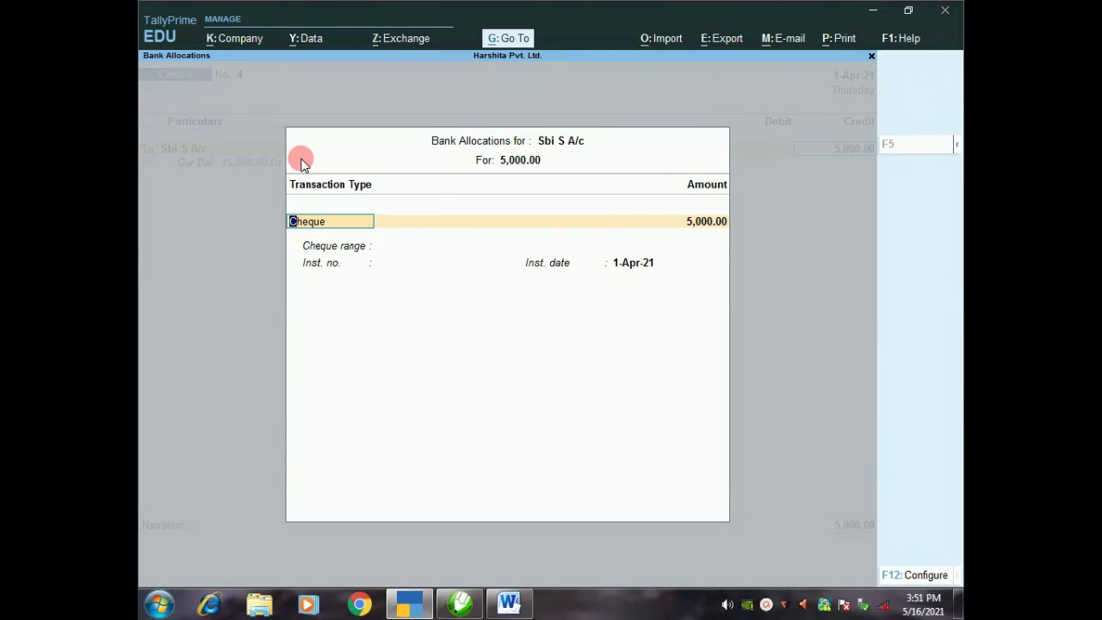
key("Return")
key("Return")
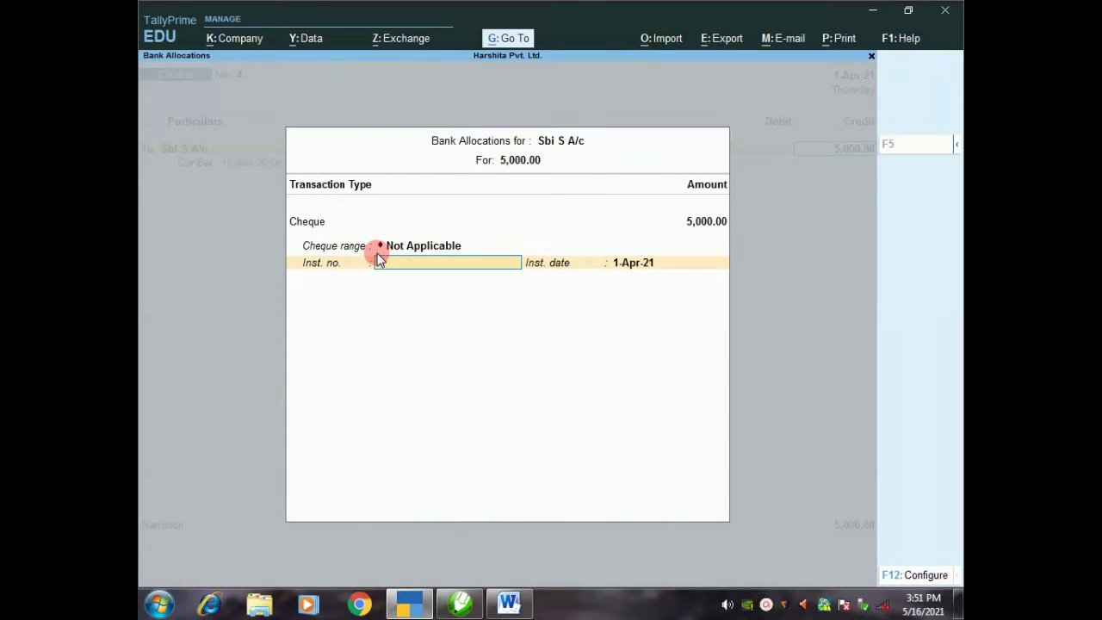
key("Return")
key("Return")
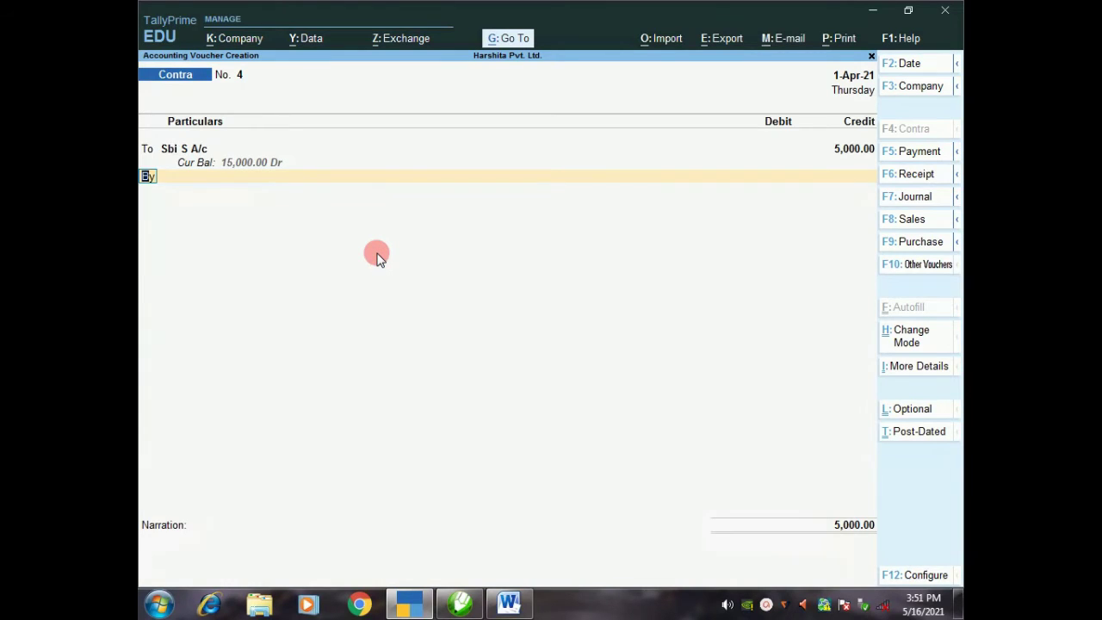
- Debit Cash with 5,000 against Sbi S A/c, save the voucher without a narration, and leave voucher entry
key("Return")
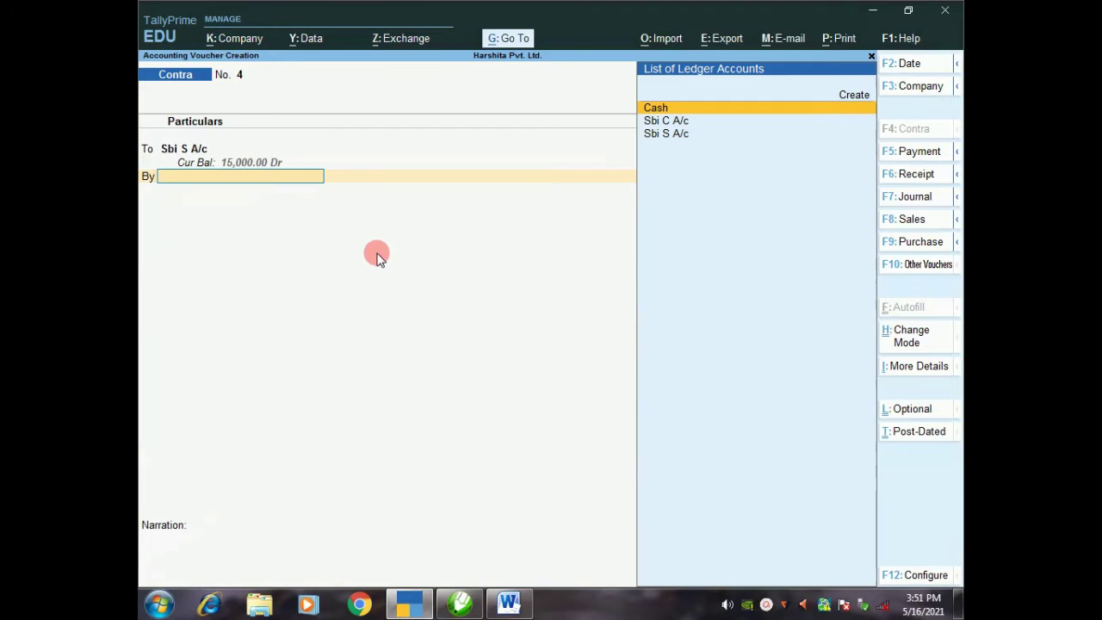
key("Return")
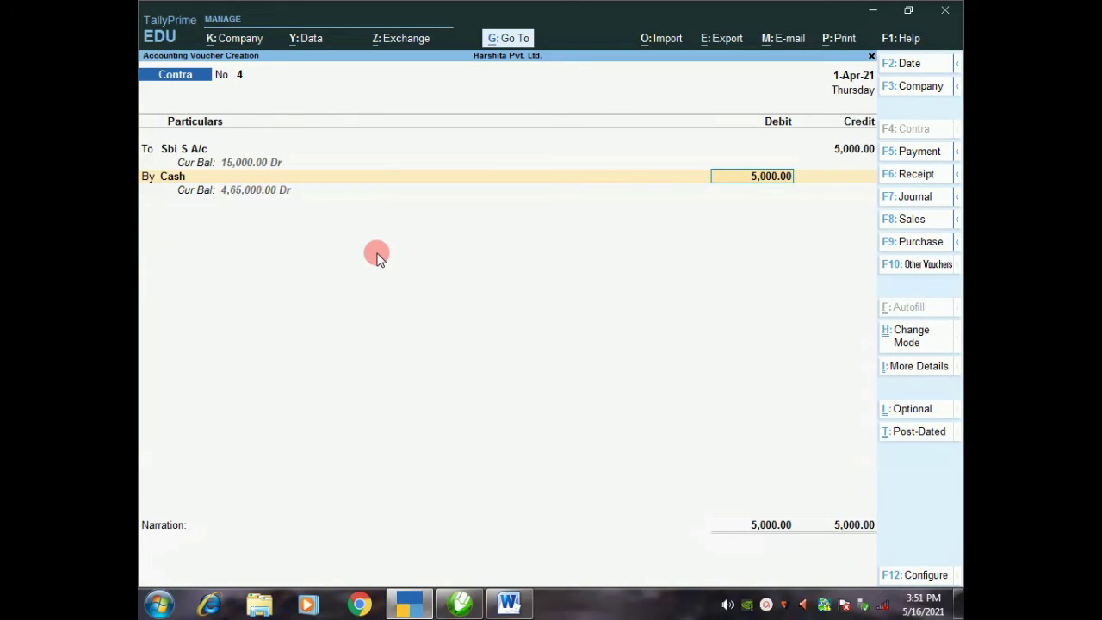
key("Return")
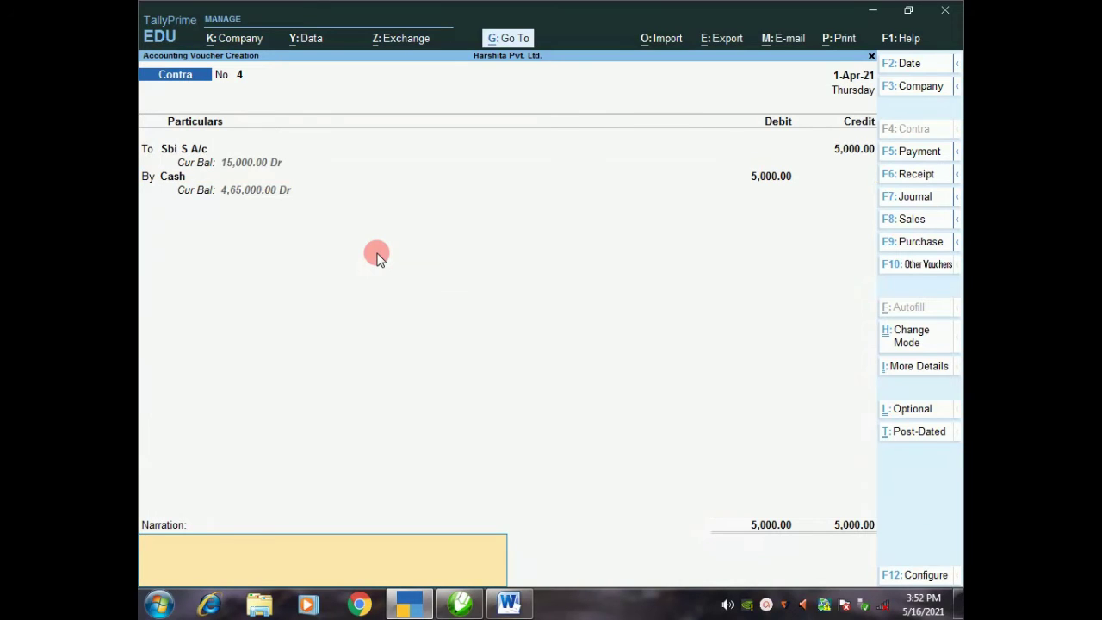
key("Return")
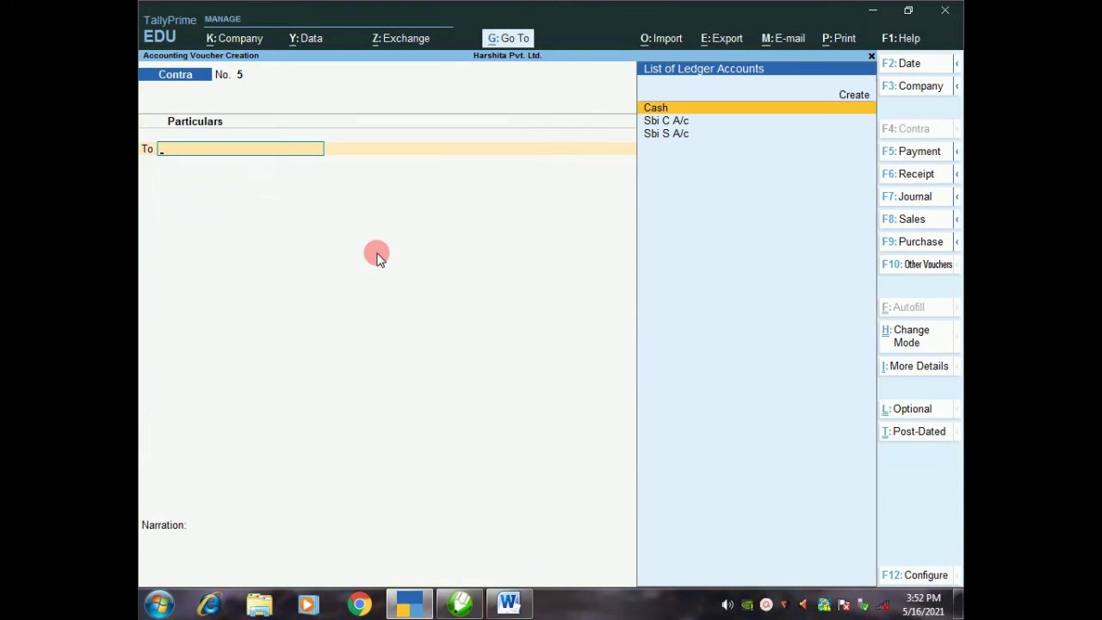
key("Escape")
key("y")
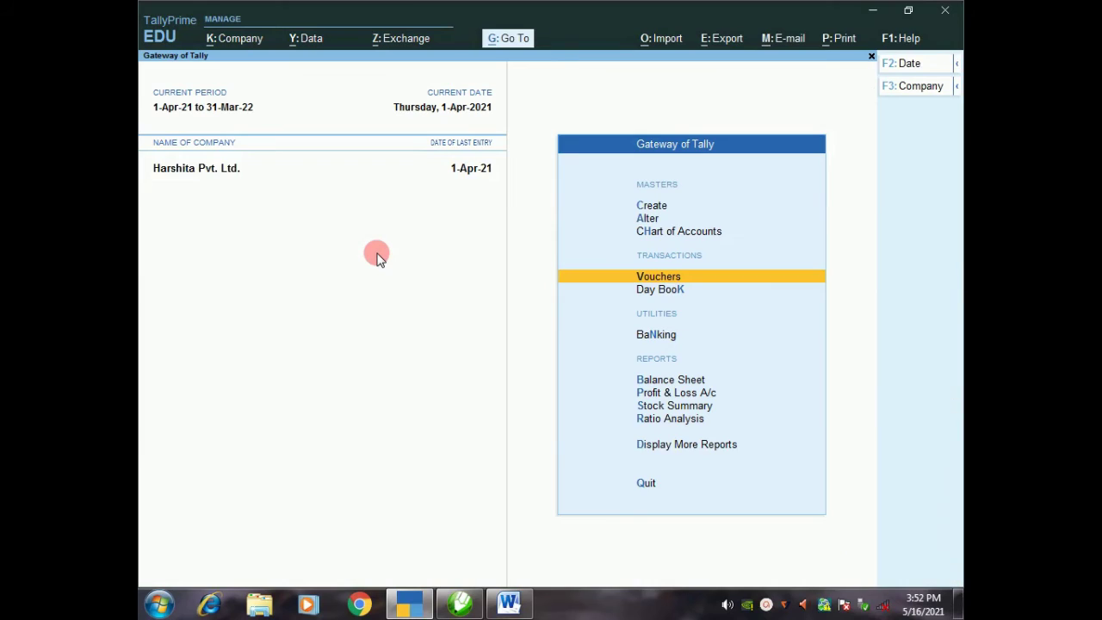
- Keep the program running and open the Cash/Bank Book(s) summary from the account books reports
key("Escape")
key("n")
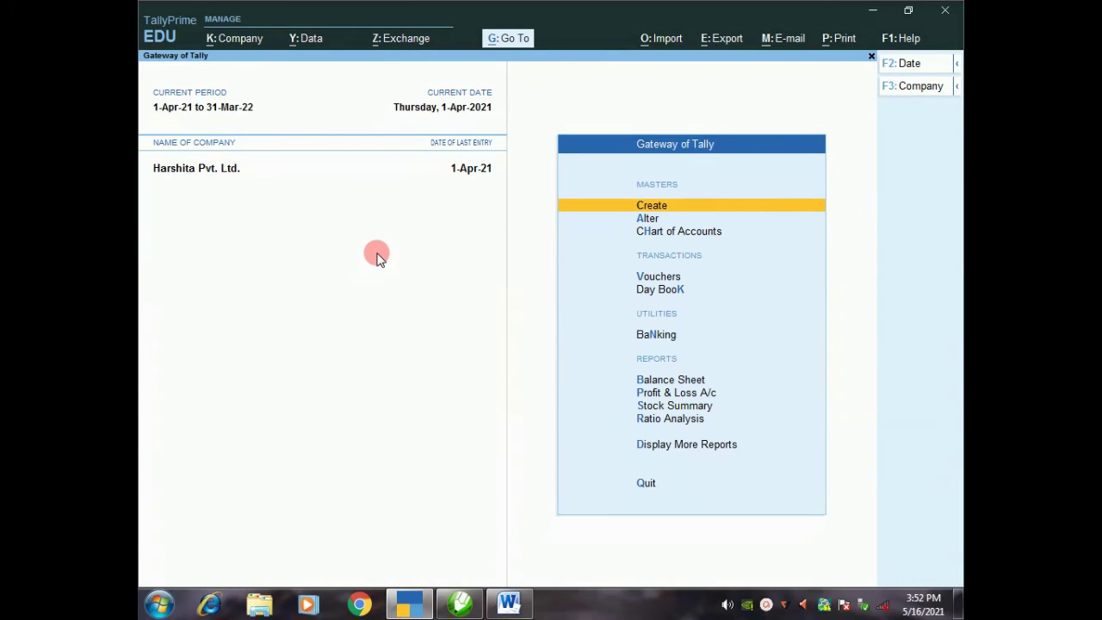
key("Down")
key("Down")
key("Down")
key("Down")
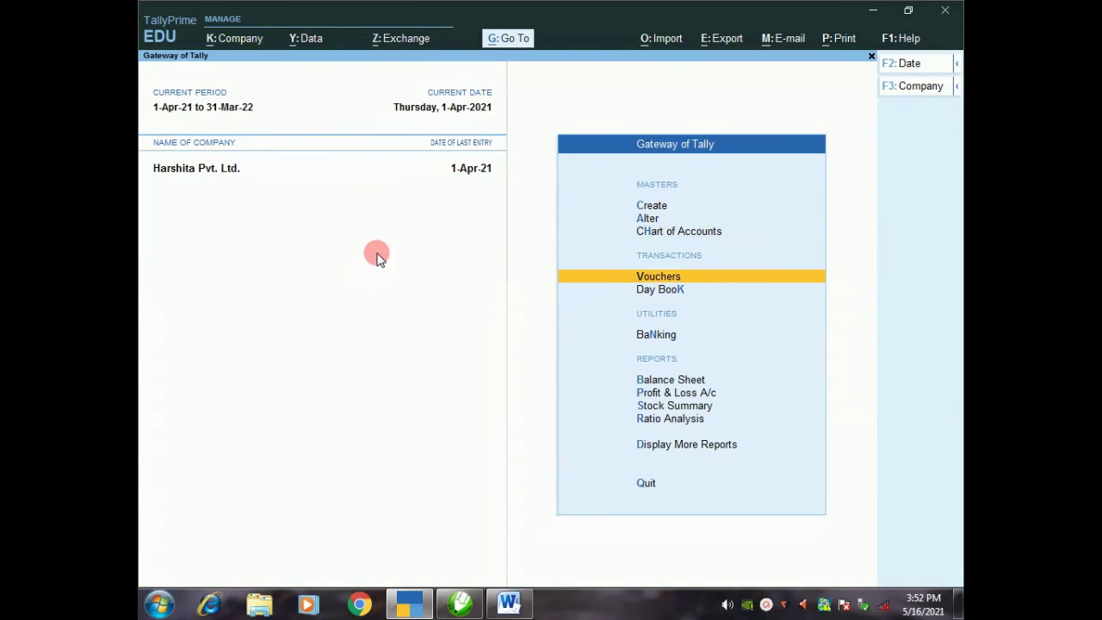
key("Down")
key("Down")
key("Down")
key("Down")
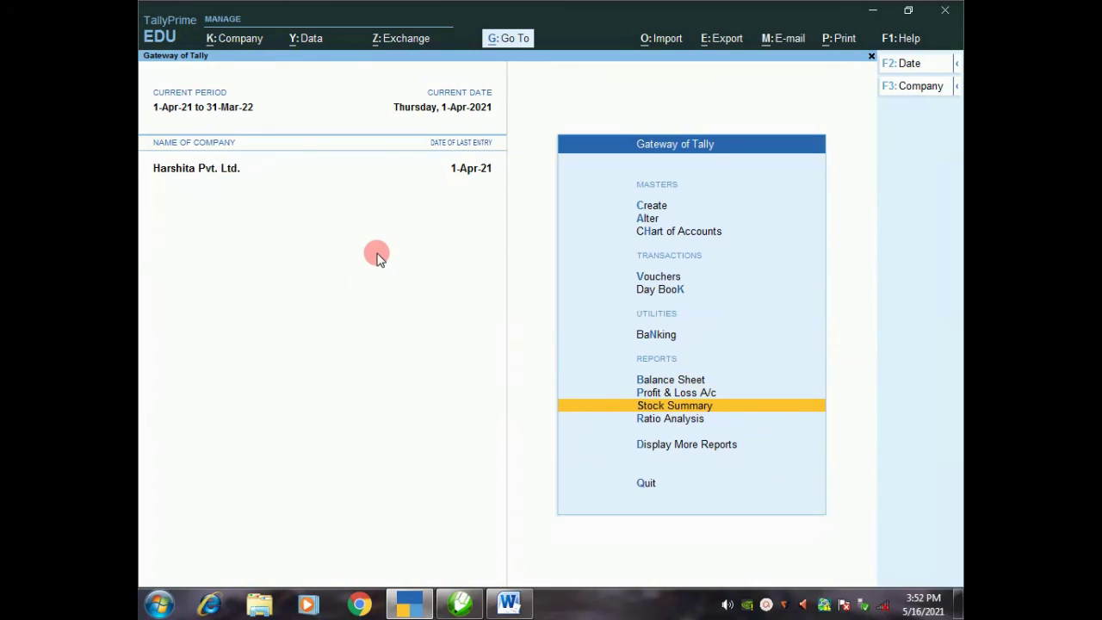
key("Down")
key("Down")
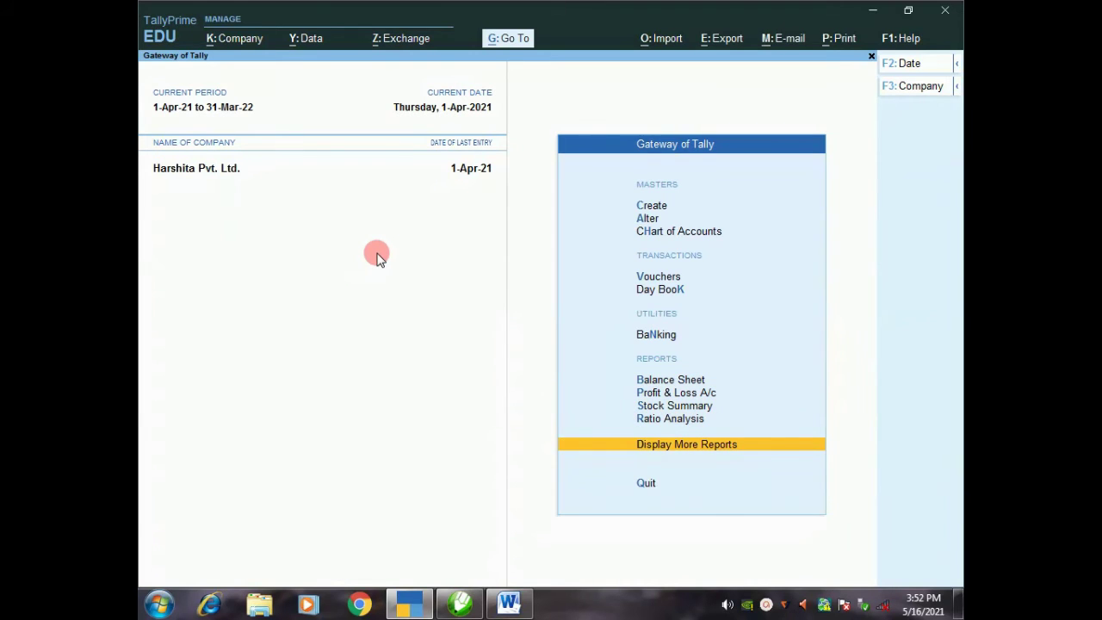
key("Return")
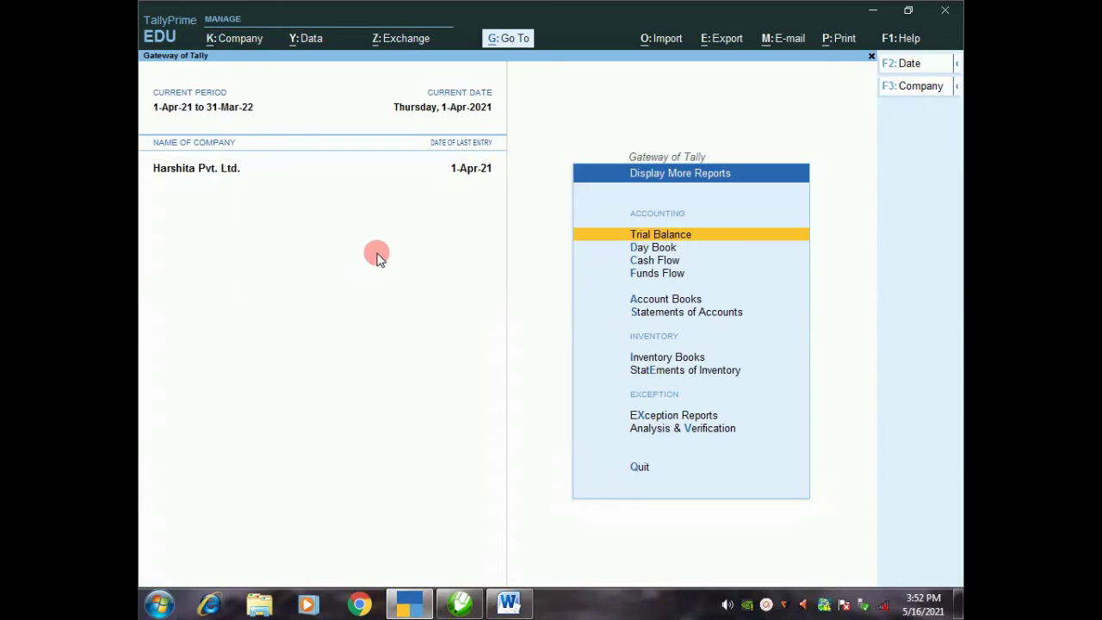
key("Down")
key("Down")
key("Down")
key("Down")
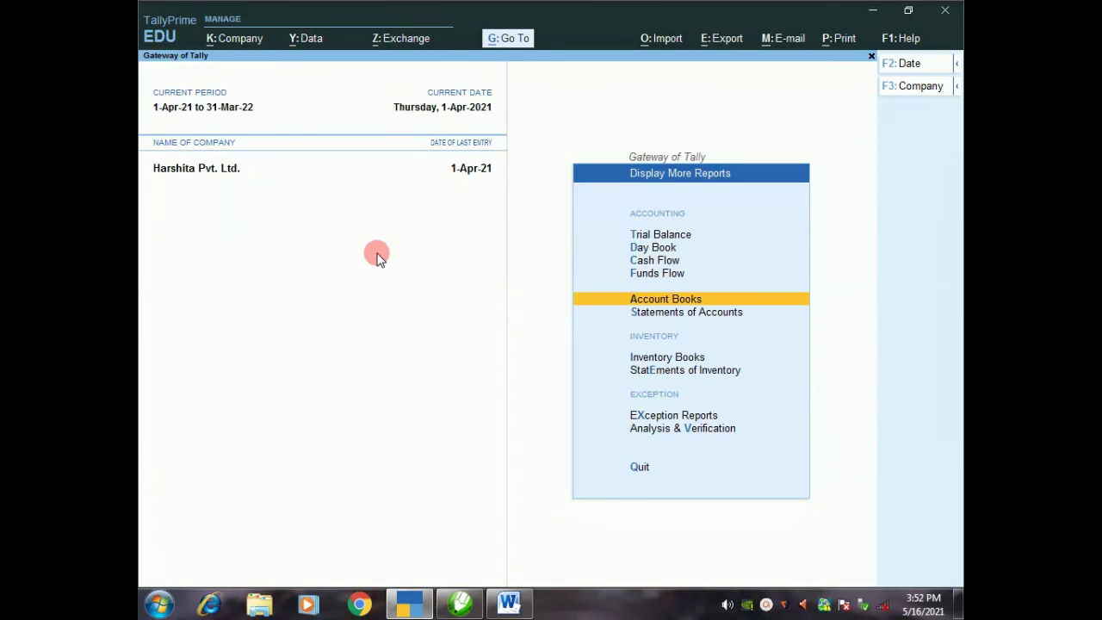
key("Return")
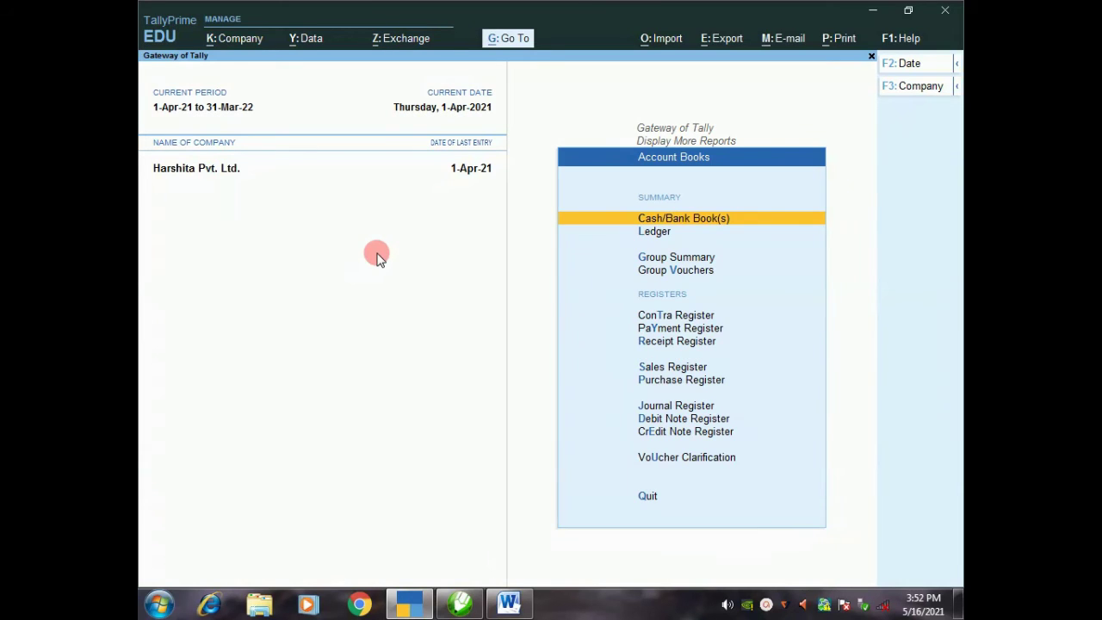
key("Return")
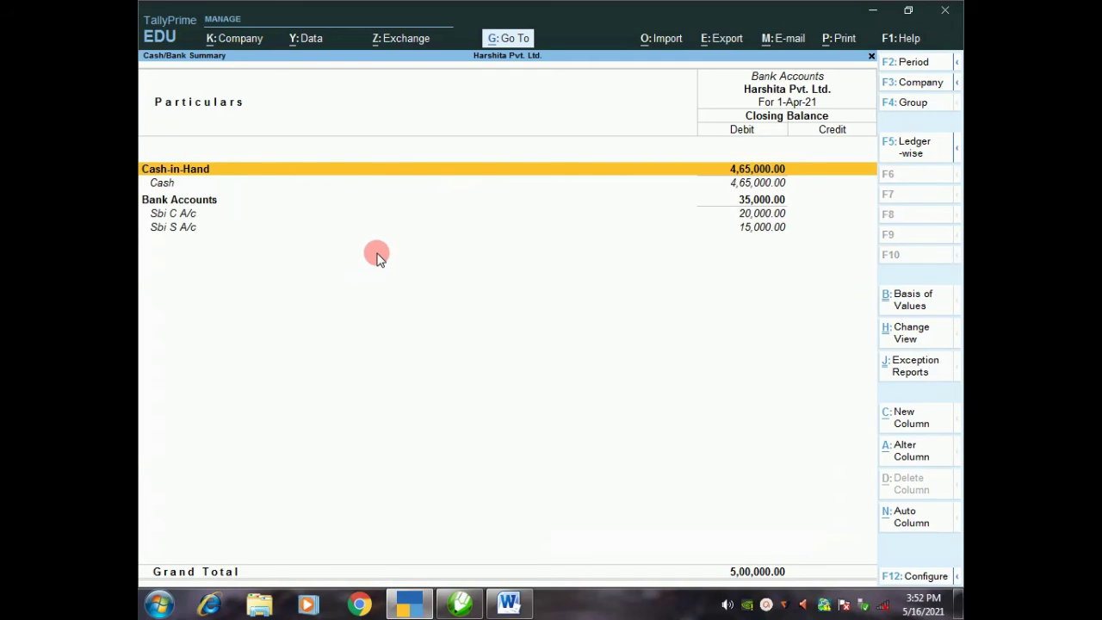
- Drill into the bank accounts group, check the monthly ledger summary of Sbi C A/c, and return to the group summary
key("Down")
key("Down")
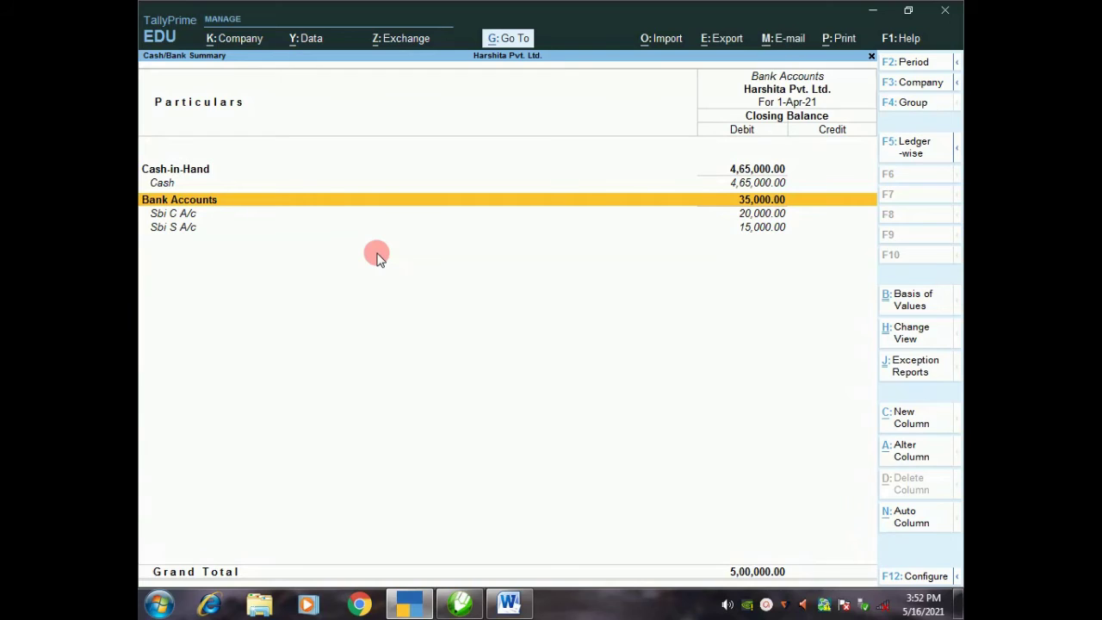
key("Return")
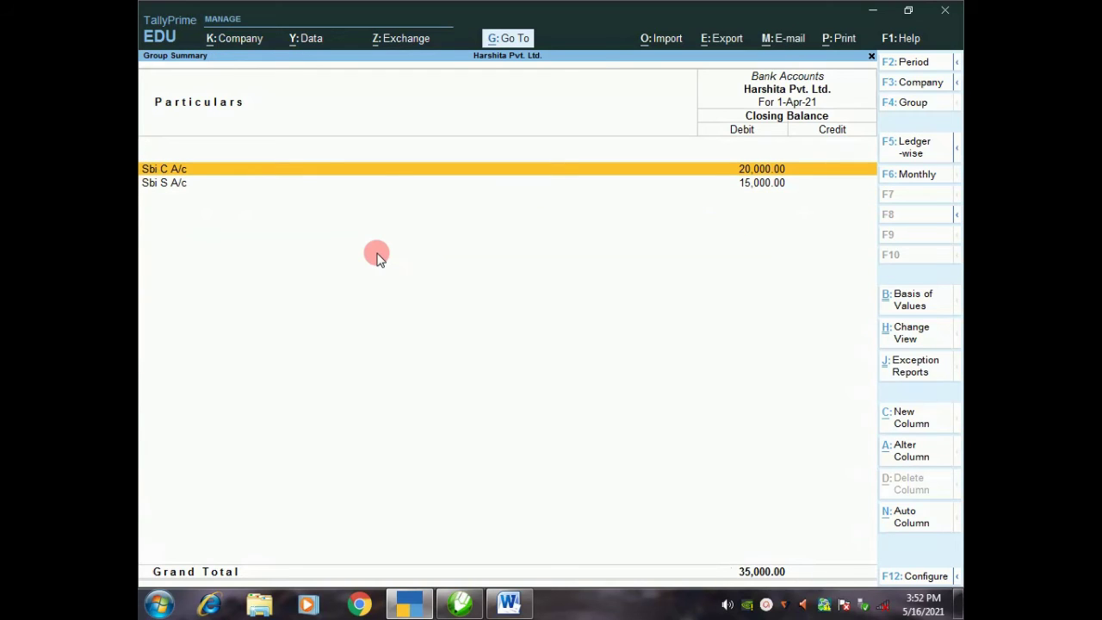
key("Return")
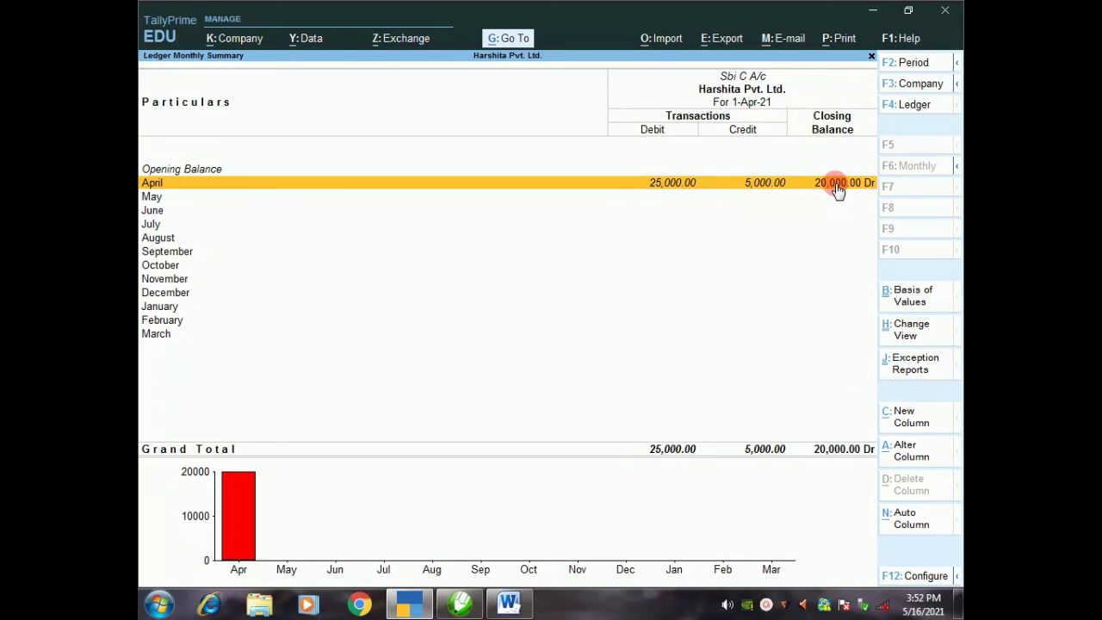
key("Escape")
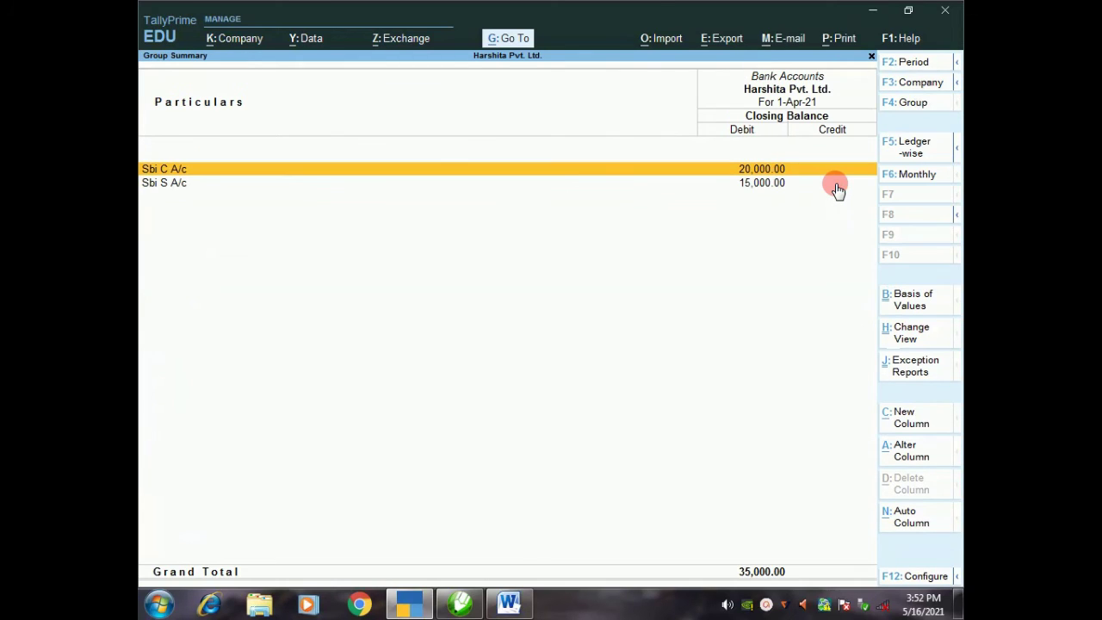
- Check the monthly ledger summary of Sbi S A/c and return to the cash and bank summary
left_click(835, 183)
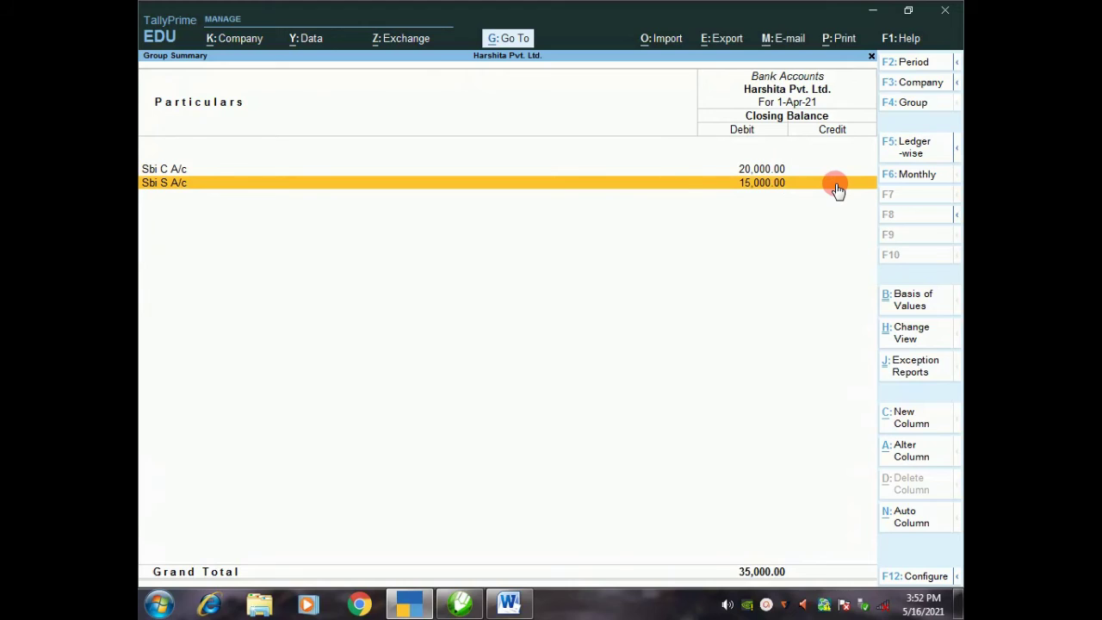
left_click(837, 184)
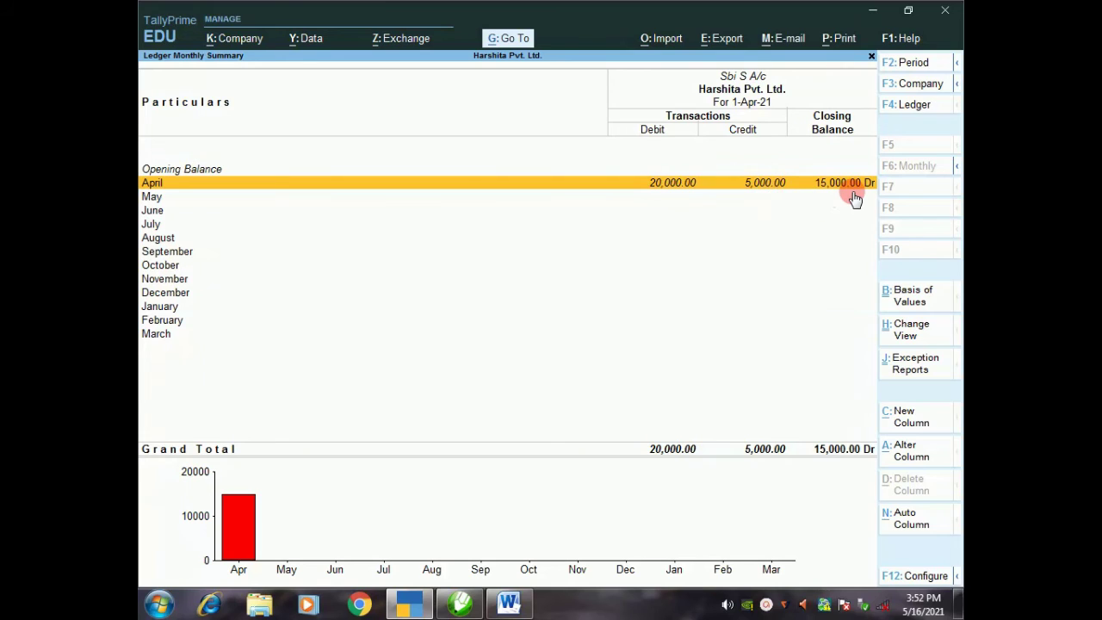
key("Escape")
key("Escape")
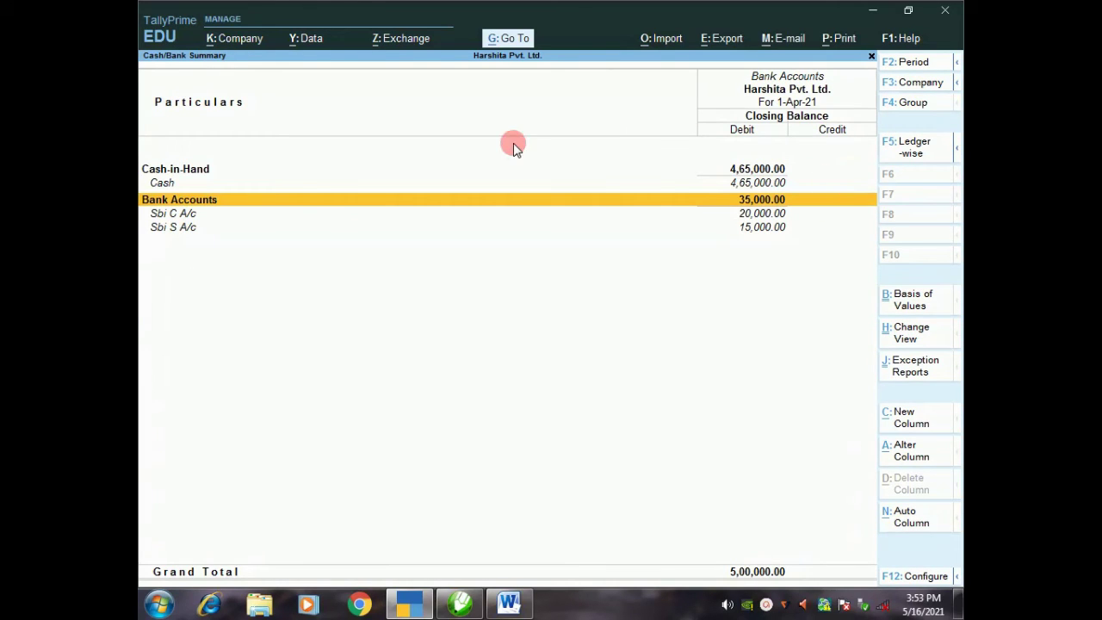
- Review the closing balances of Cash-in-Hand and Bank Accounts, and return to the Gateway of Tally
key("Up")
key("Up")
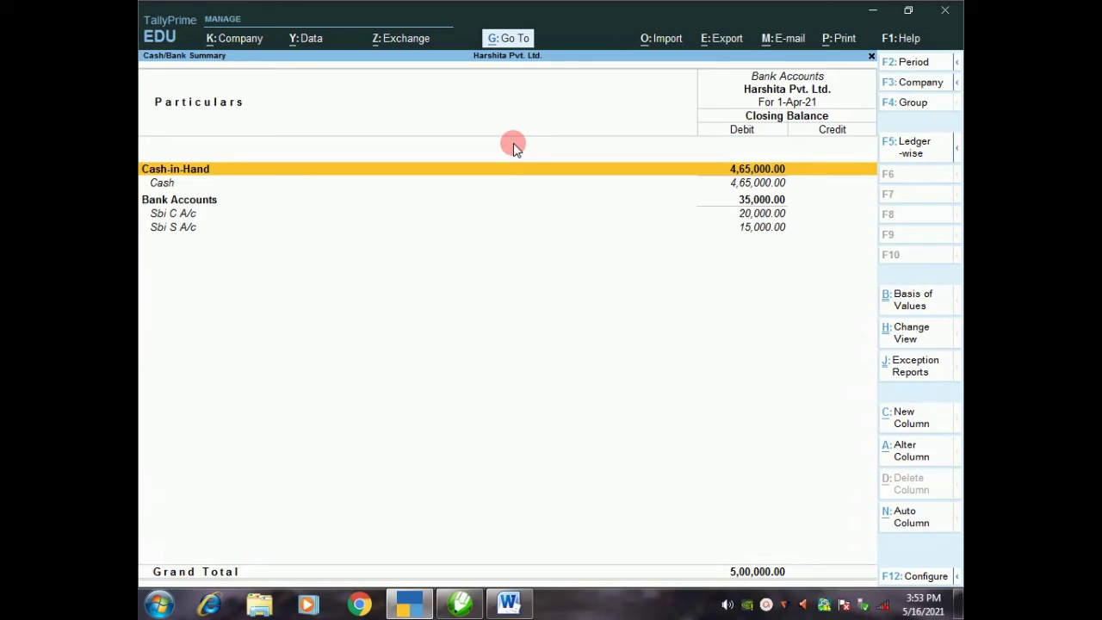
key("Down")
key("Up")
key("Escape")
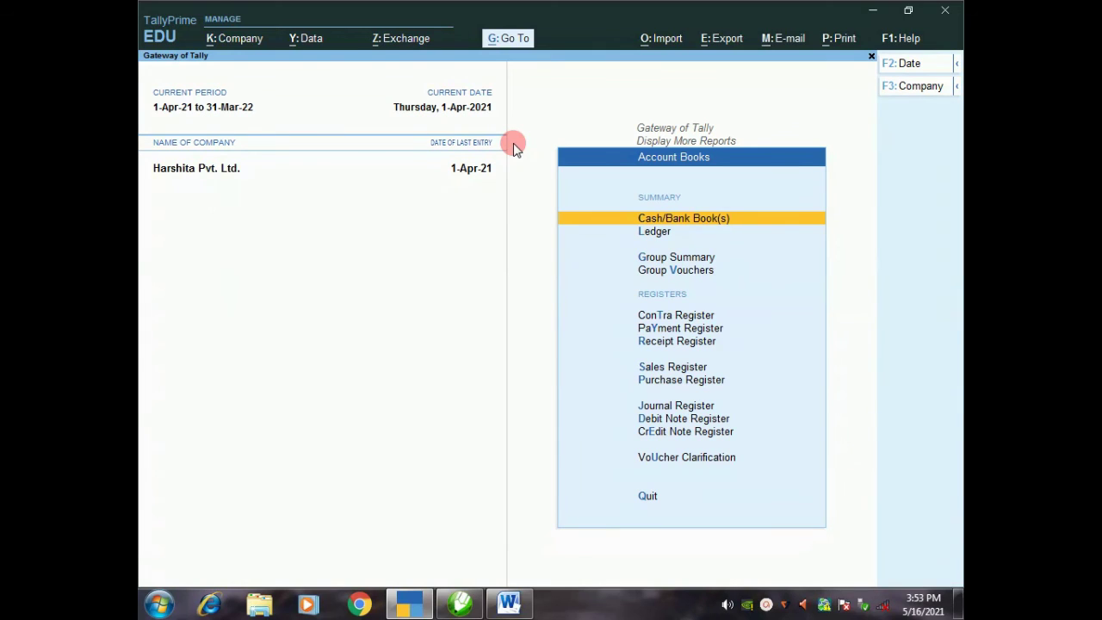
key("Escape")
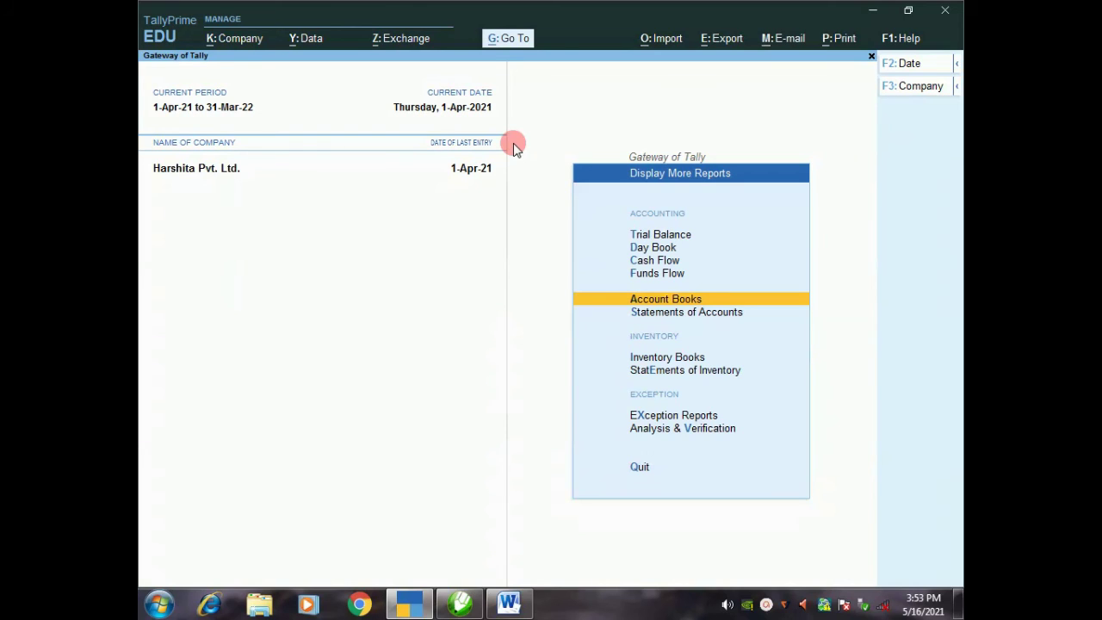
key("Escape")
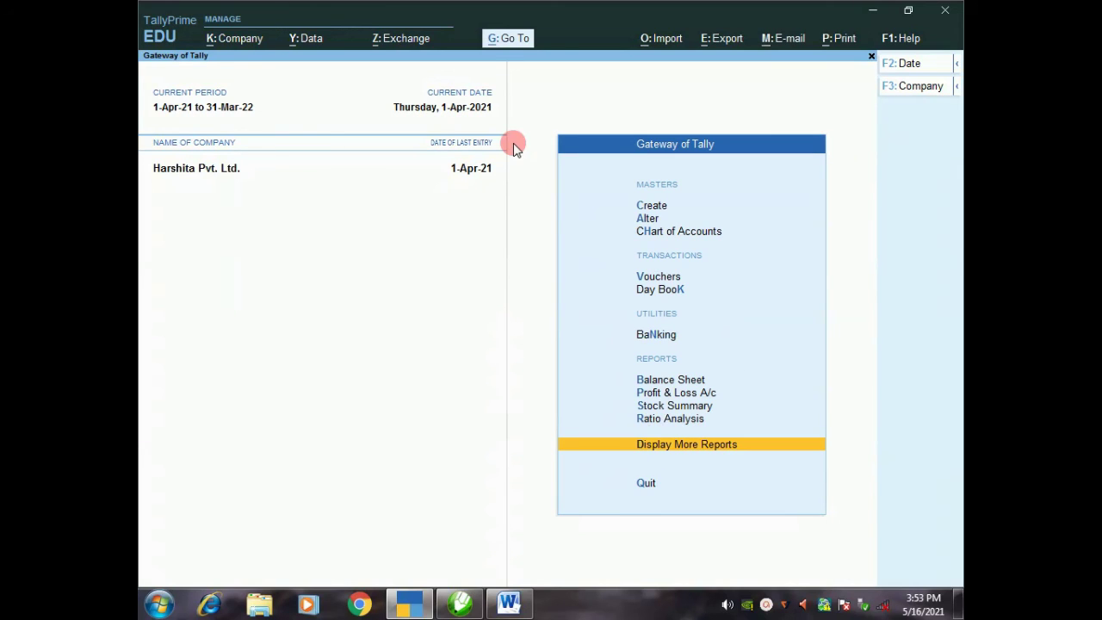
key("Up")
key("Up")
key("Up")
key("Up")
key("Up")
key("Up")
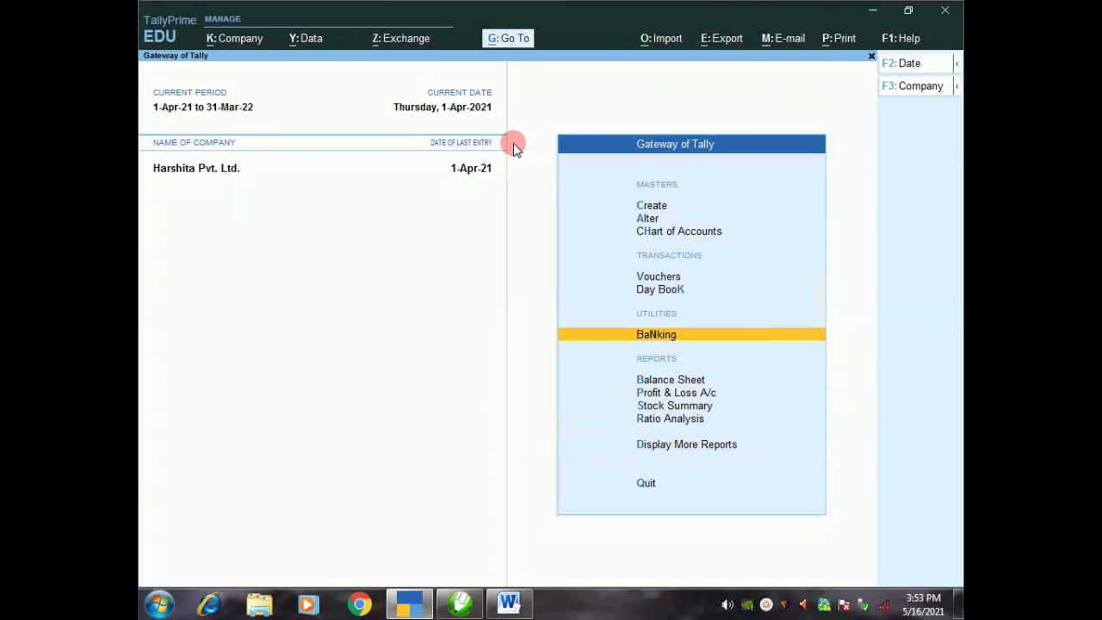